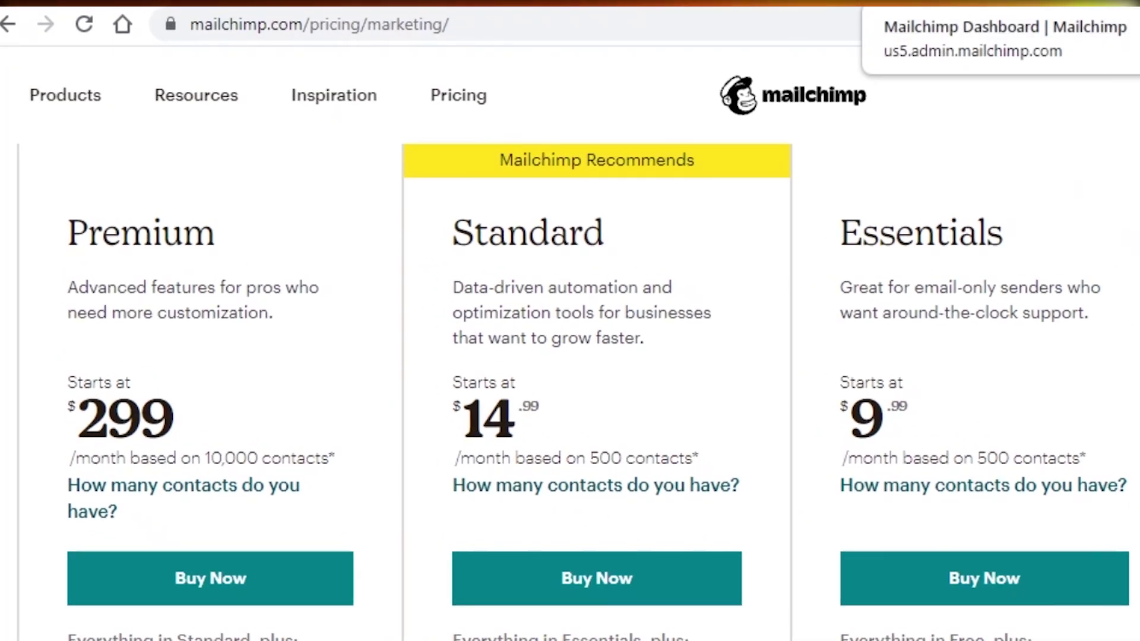
Step: Review the prices and feature lists of Mailchimp's Premium, Standard, Essentials and Free marketing plans
scroll(570, 356, "up", 3)
scroll(570, 356, "down", 4)
scroll(570, 356, "up", 1)
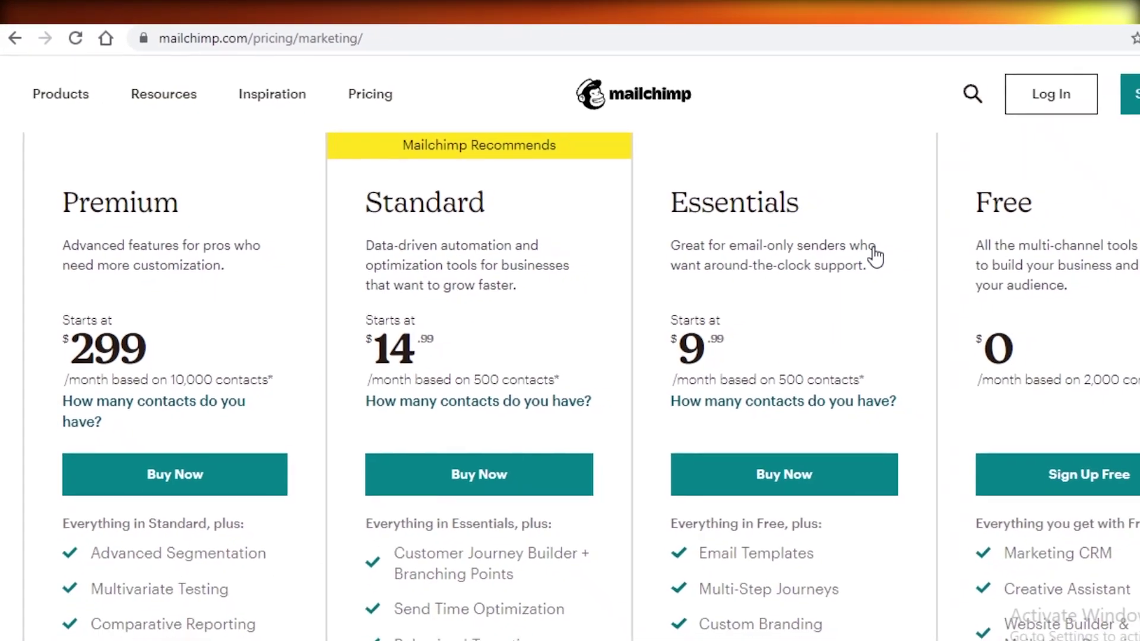
scroll(777, 237, "up", 4)
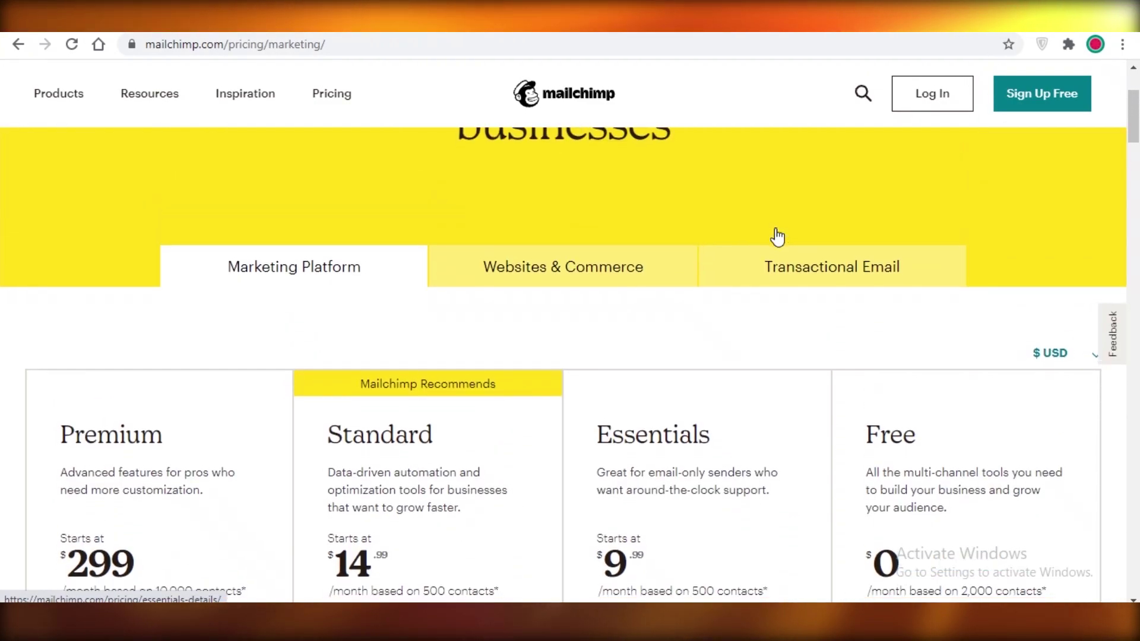
scroll(777, 237, "down", 4)
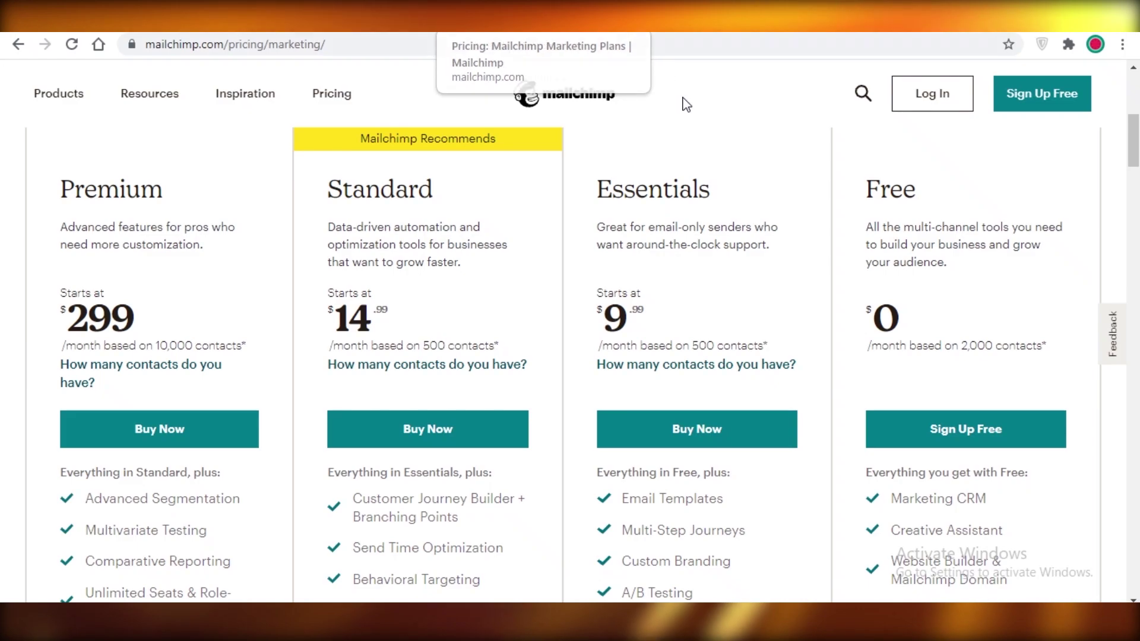
scroll(1070, 315, "down", 3)
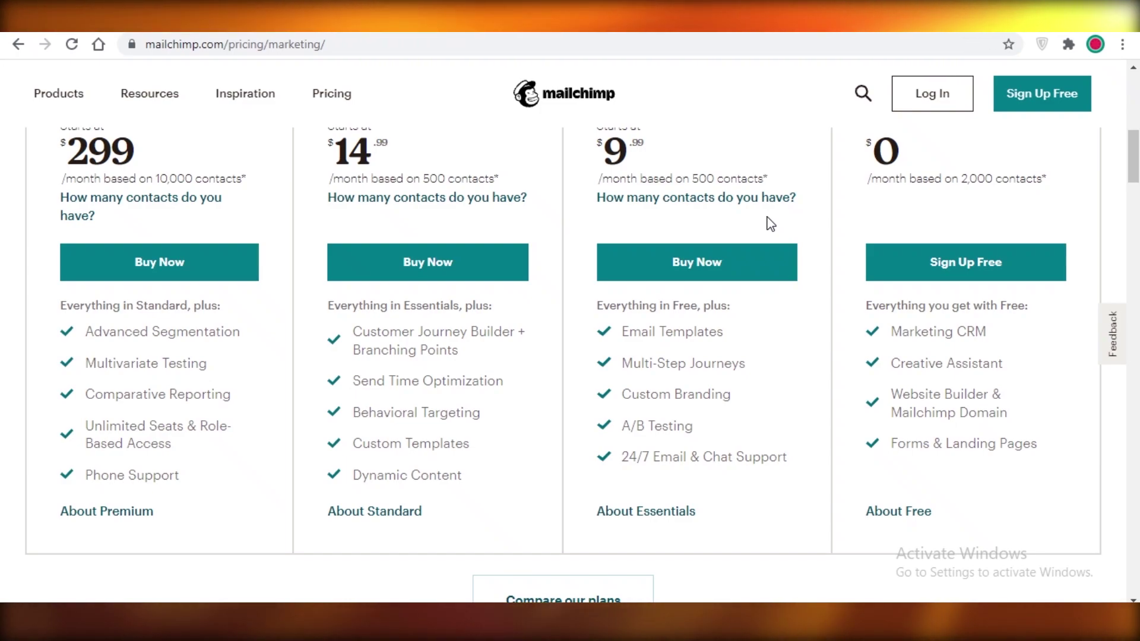
Step: Examine the Free plan's price, contact allowance and included features on the Mailchimp pricing page
scroll(549, 231, "up", 1)
scroll(549, 230, "up", 1)
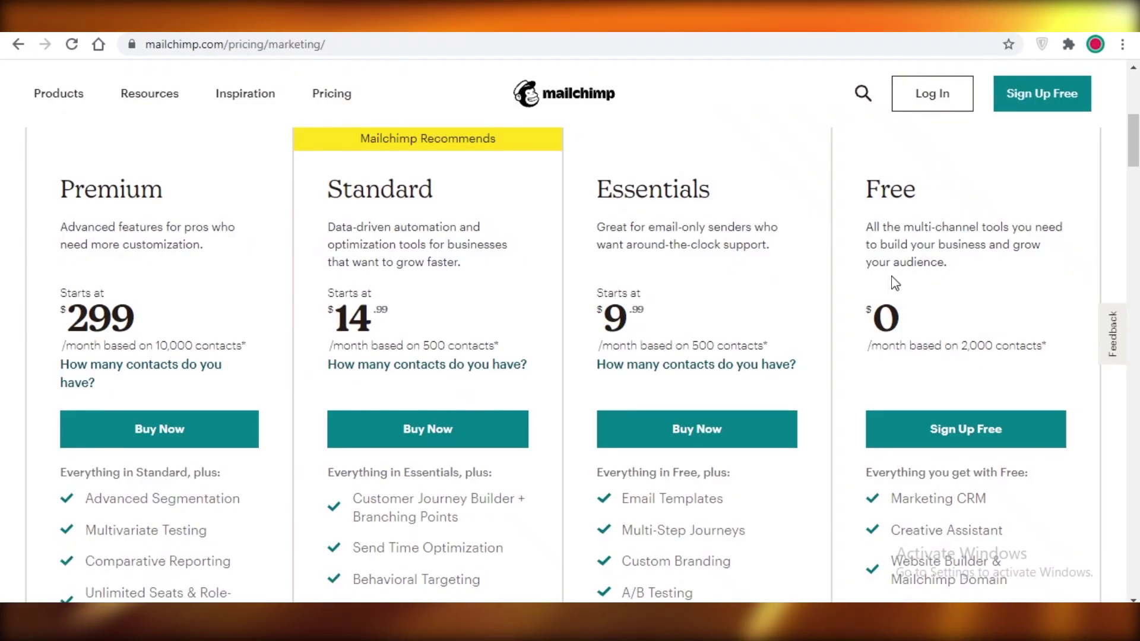
scroll(895, 283, "down", 2)
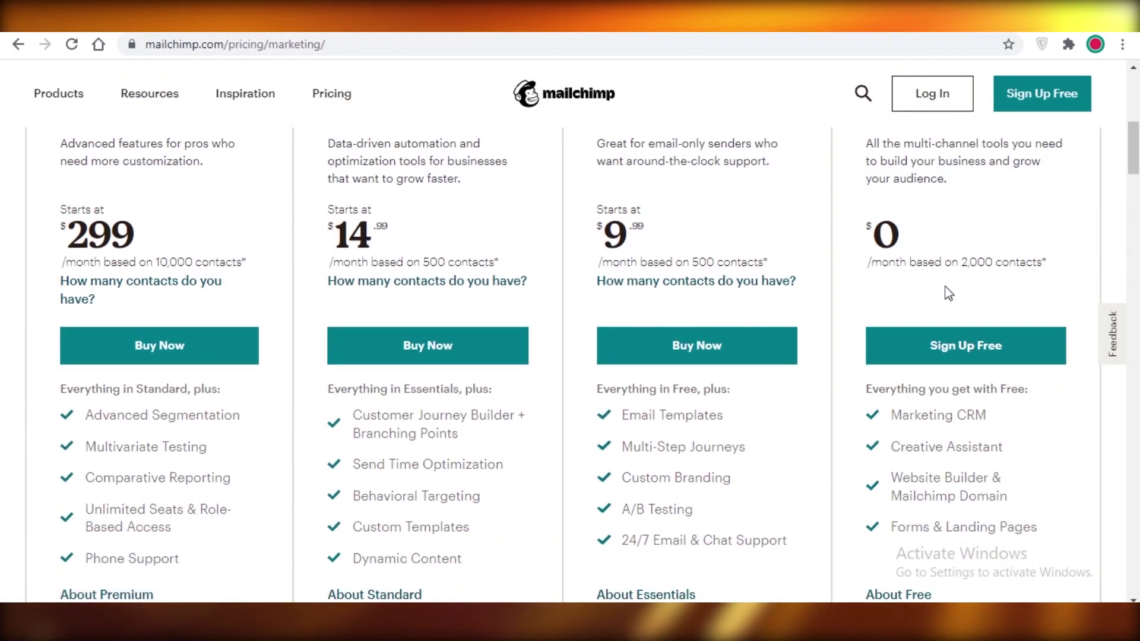
scroll(946, 291, "up", 2)
scroll(946, 285, "down", 4)
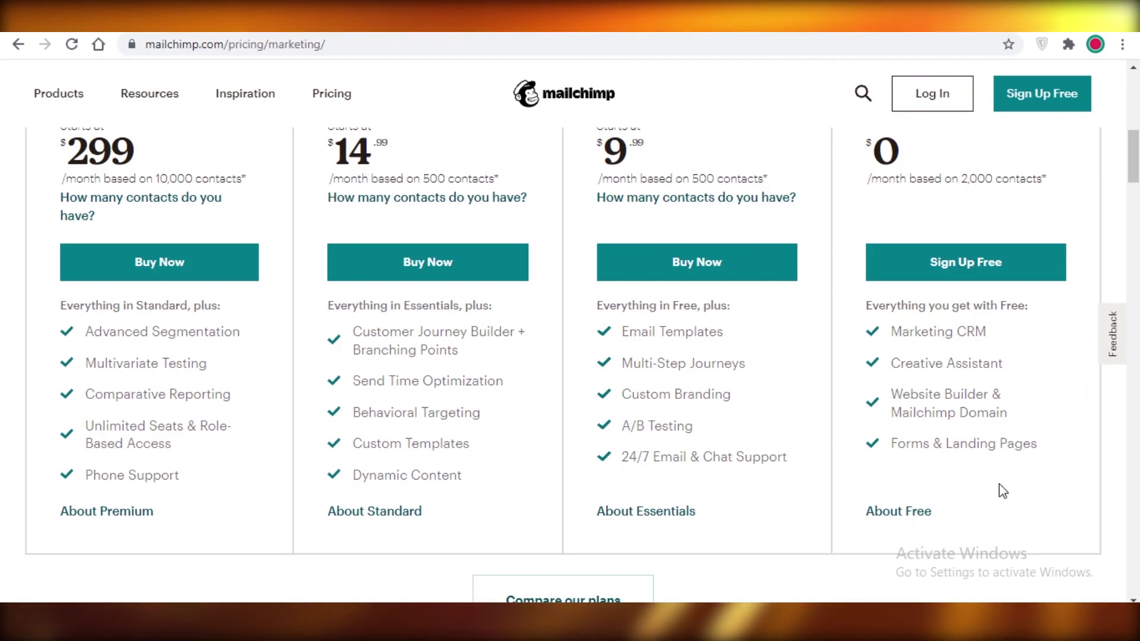
scroll(983, 463, "up", 1)
scroll(982, 463, "up", 3)
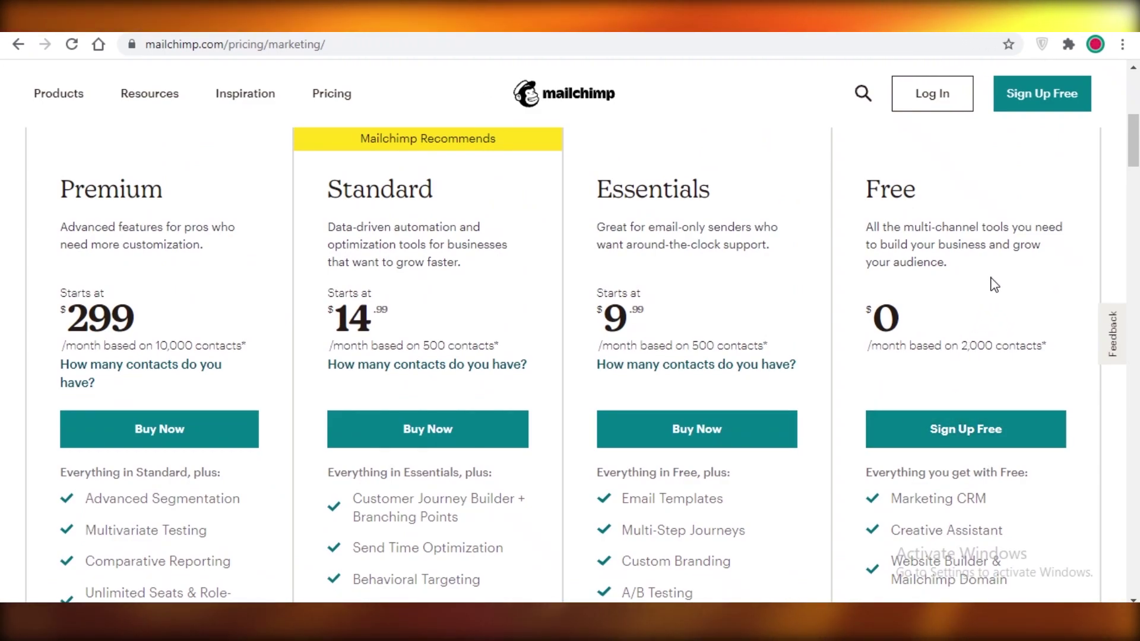
scroll(1126, 461, "up", 2)
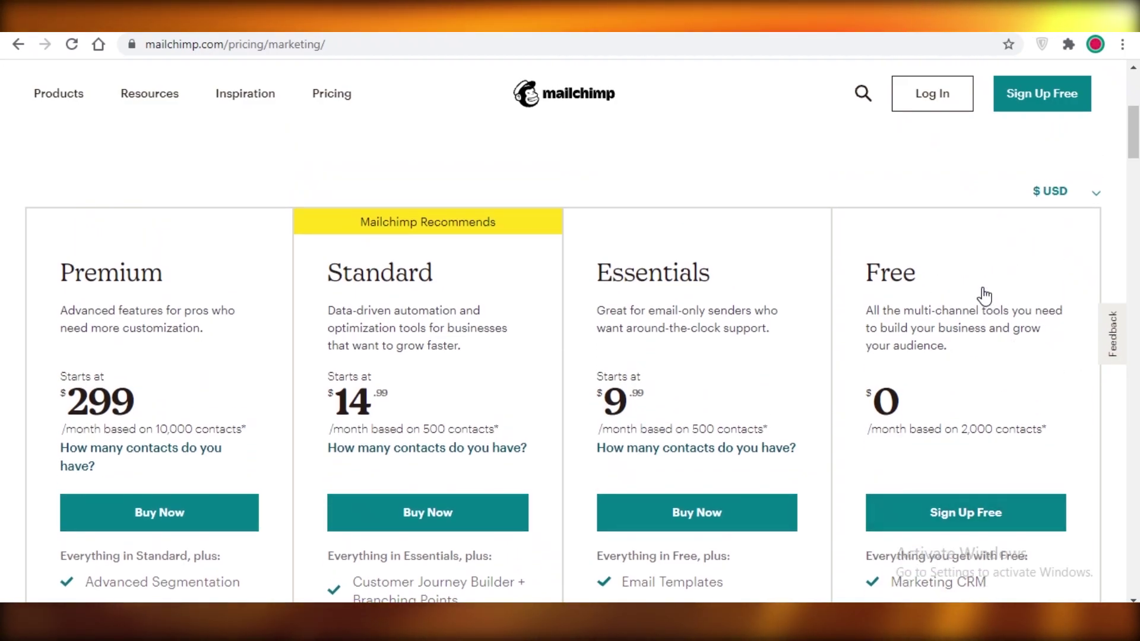
scroll(969, 280, "down", 2)
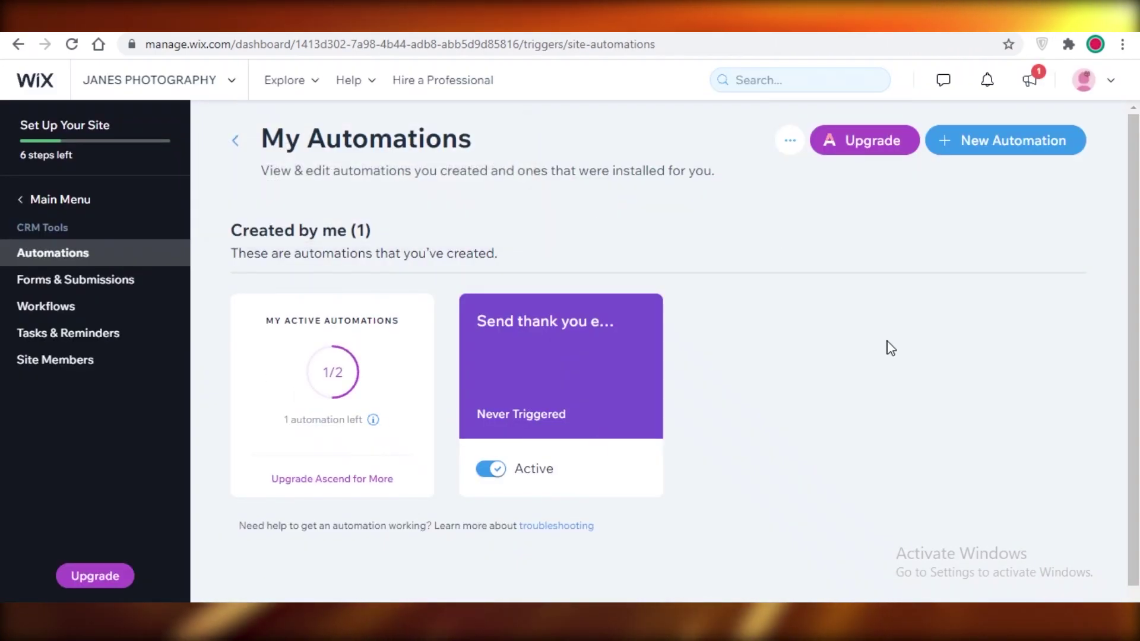
Step: Switch to the Wix My Automations page and open the Ascend upgrade plans from it
scroll(1015, 297, "down", 1)
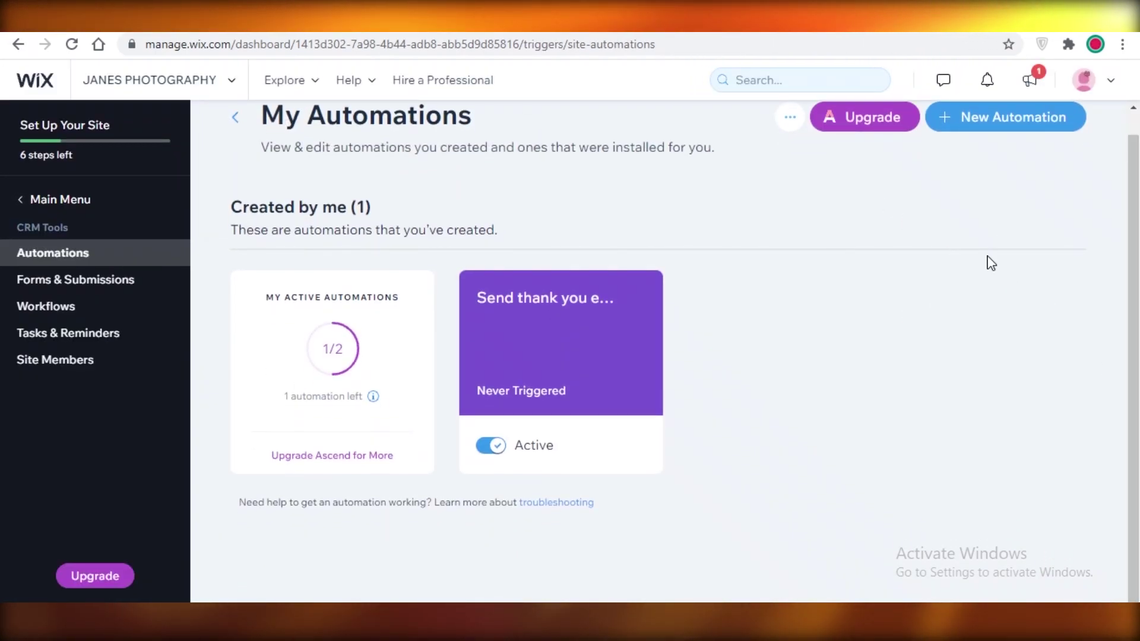
mouse_move(835, 119)
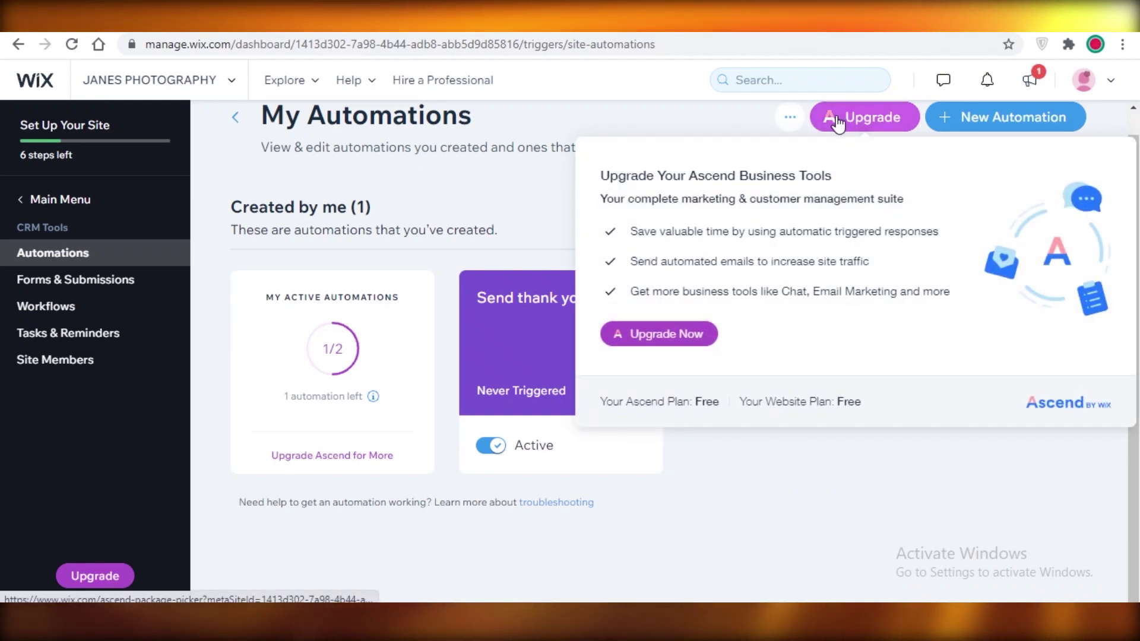
left_click(831, 119)
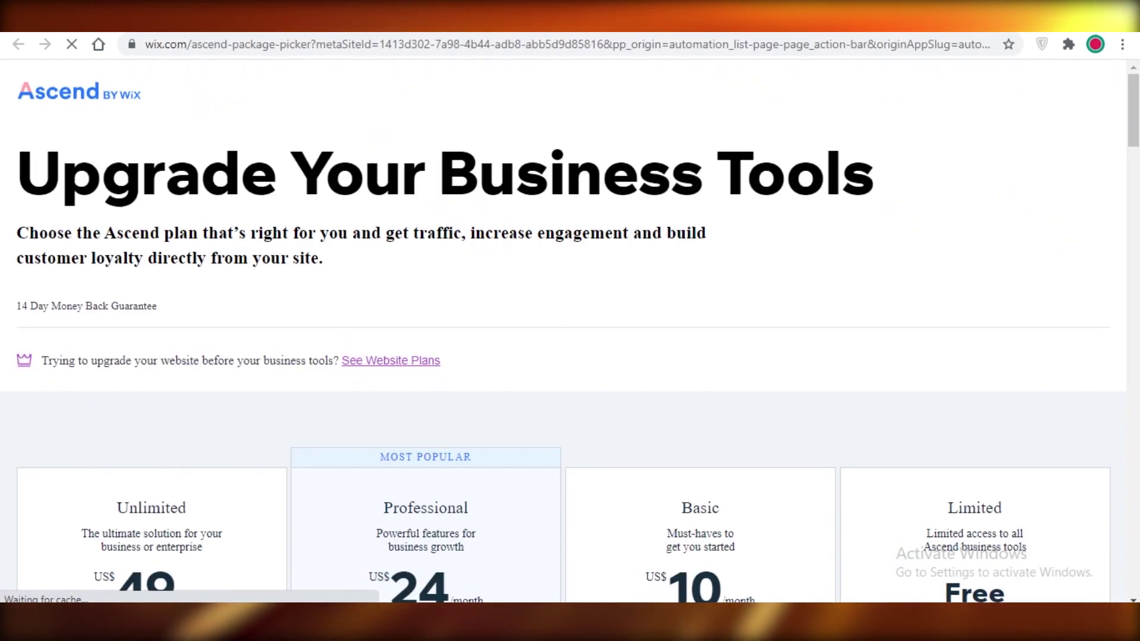
Step: Examine what the free Limited plan includes for email marketing on the Ascend plans page
scroll(818, 235, "down", 5)
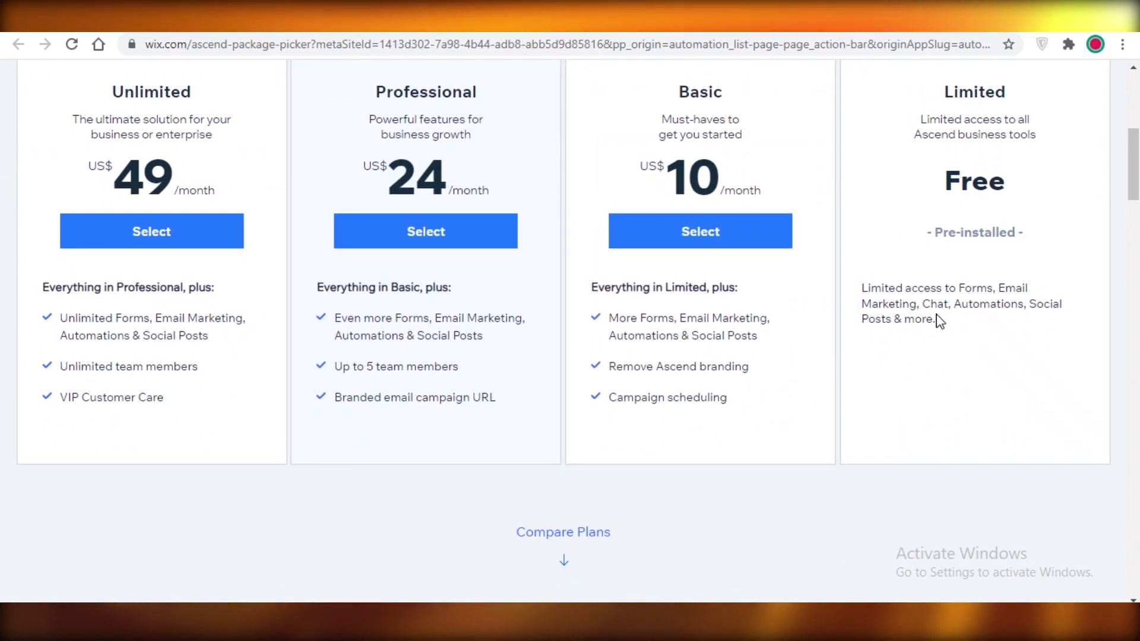
scroll(917, 357, "up", 1)
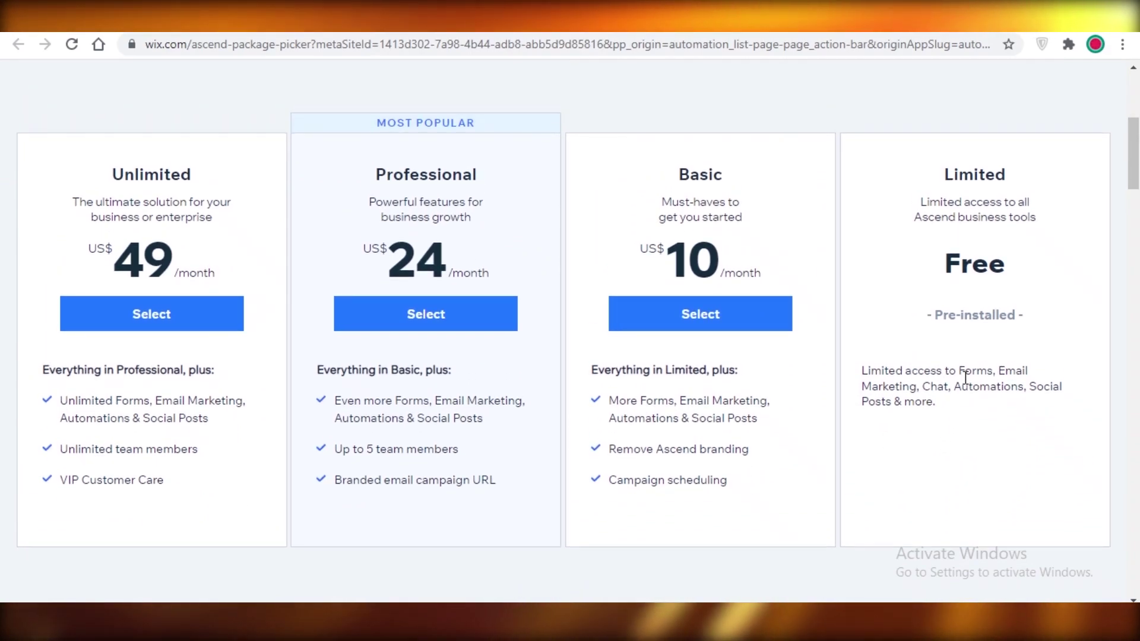
scroll(964, 377, "down", 1)
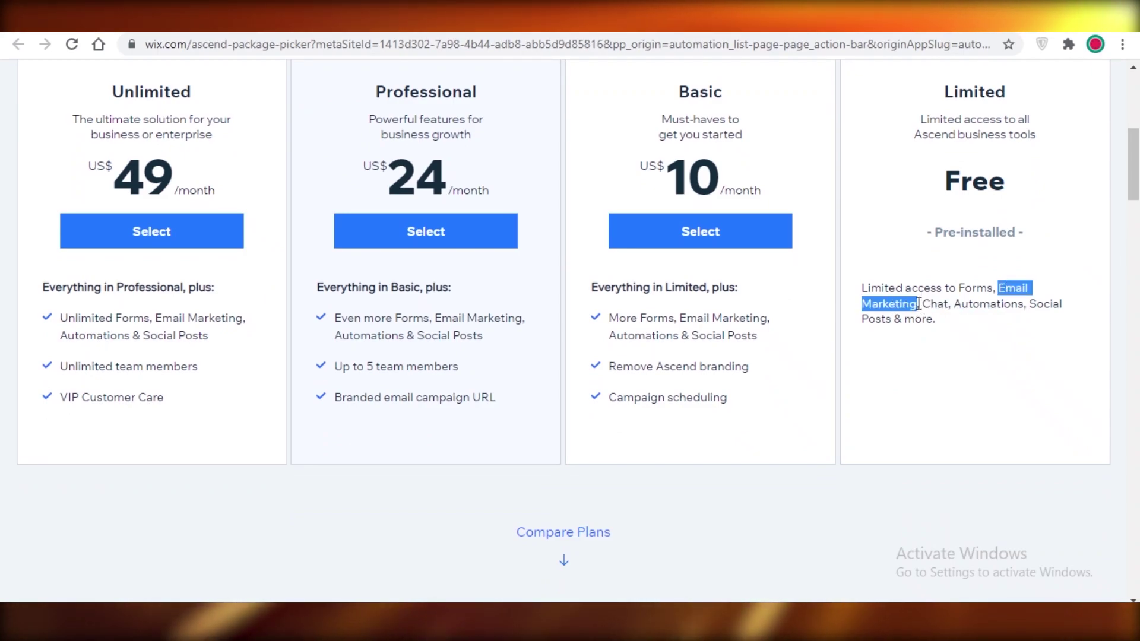
left_click(929, 335)
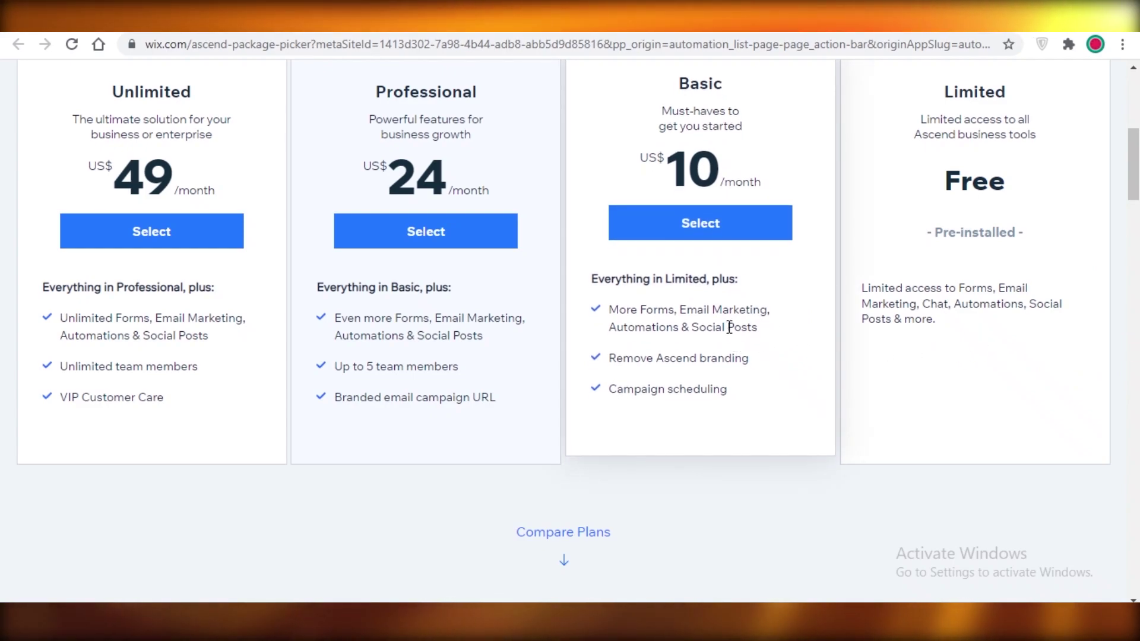
Step: Compare the feature lists of the Basic, Professional and Unlimited Ascend plans, focusing on email marketing
left_click_drag(610, 310, 789, 327)
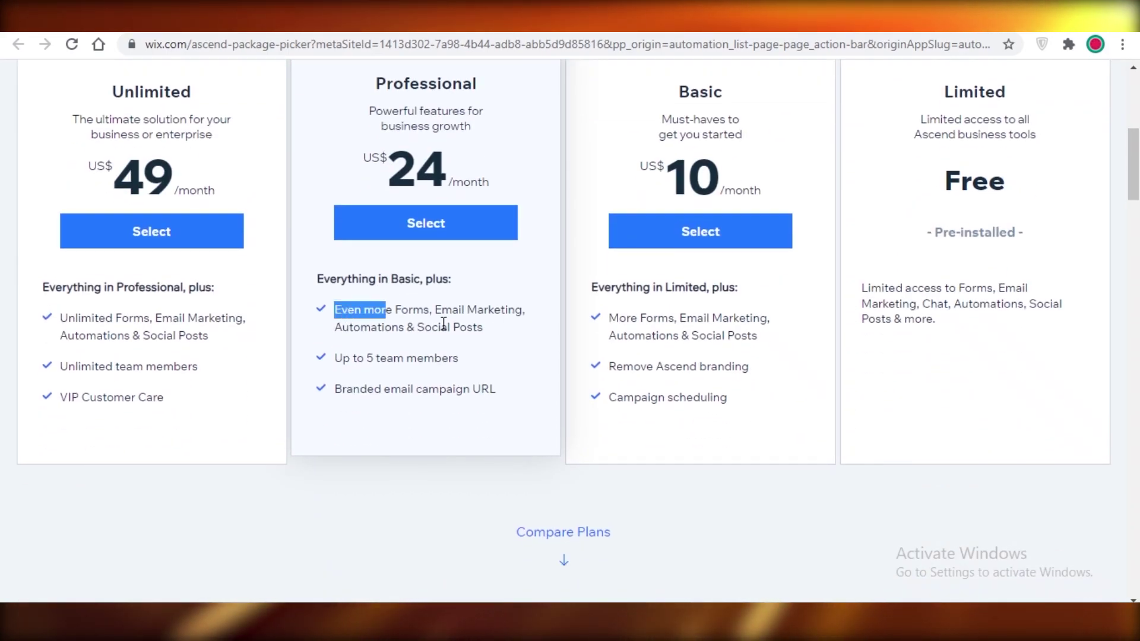
left_click_drag(444, 324, 465, 307)
scroll(237, 297, "up", 3)
left_click(204, 262)
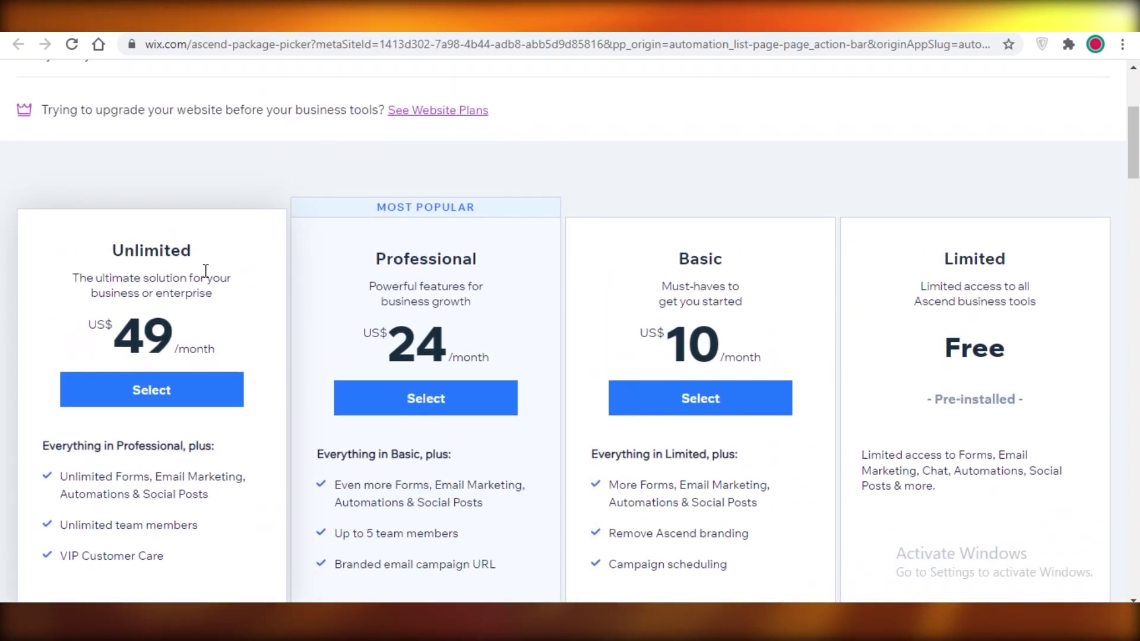
scroll(217, 359, "down", 4)
scroll(203, 343, "up", 1)
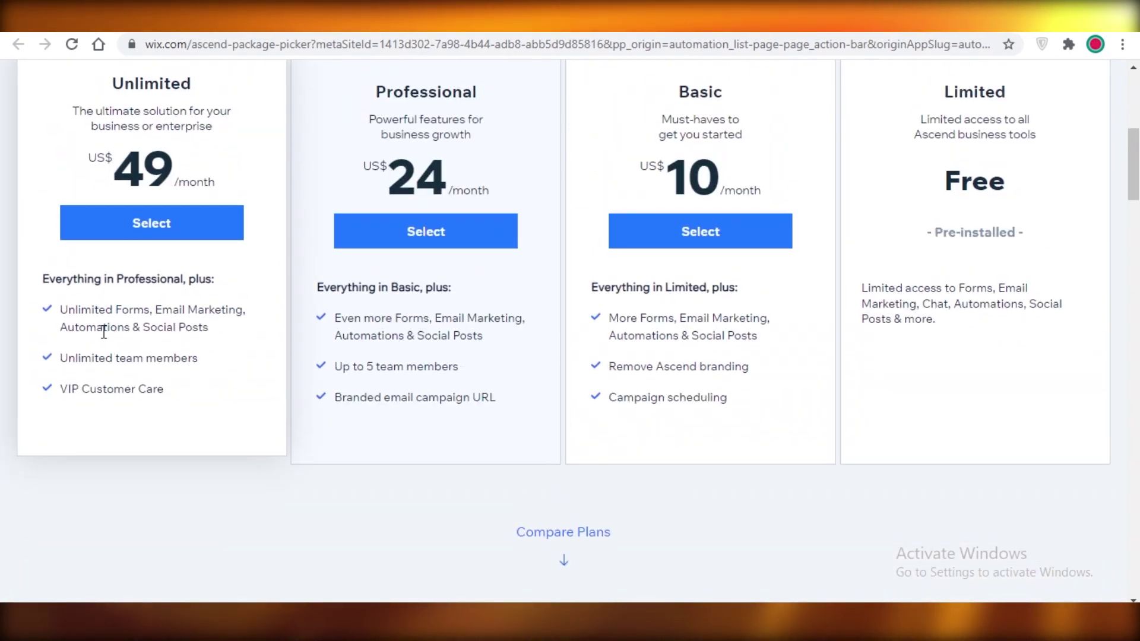
left_click_drag(69, 309, 207, 309)
left_click(1119, 377)
scroll(389, 248, "up", 5)
scroll(707, 359, "down", 4)
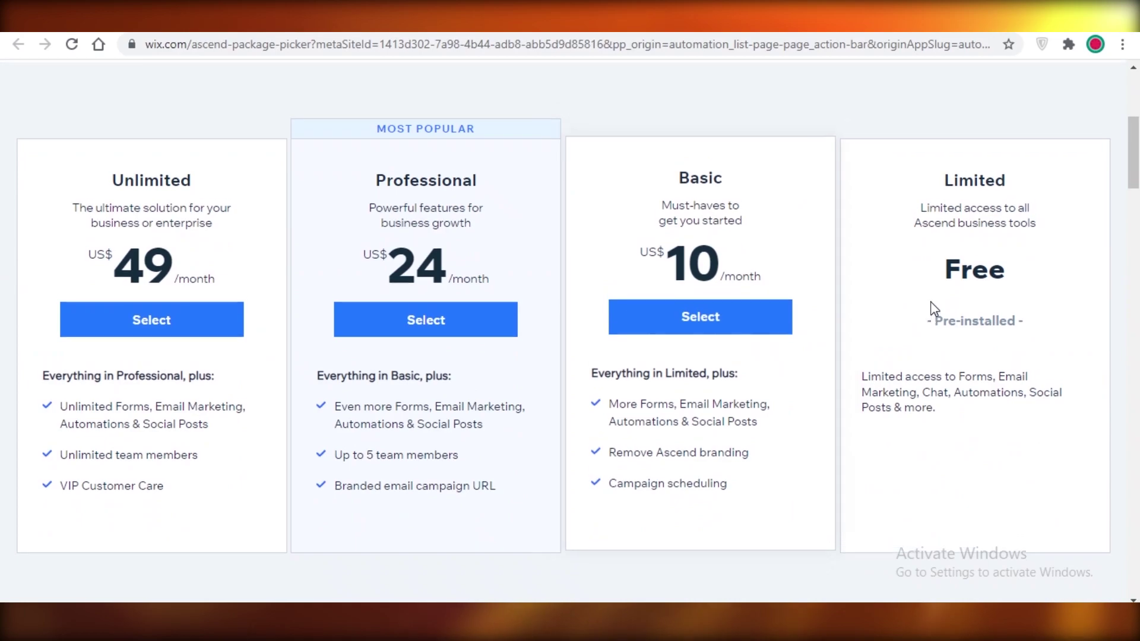
Step: Find the Email Marketing section in the Ascend plan comparison table and expand it to show all its rows
scroll(952, 331, "up", 4)
scroll(961, 325, "down", 3)
scroll(964, 321, "down", 4)
scroll(966, 318, "down", 9)
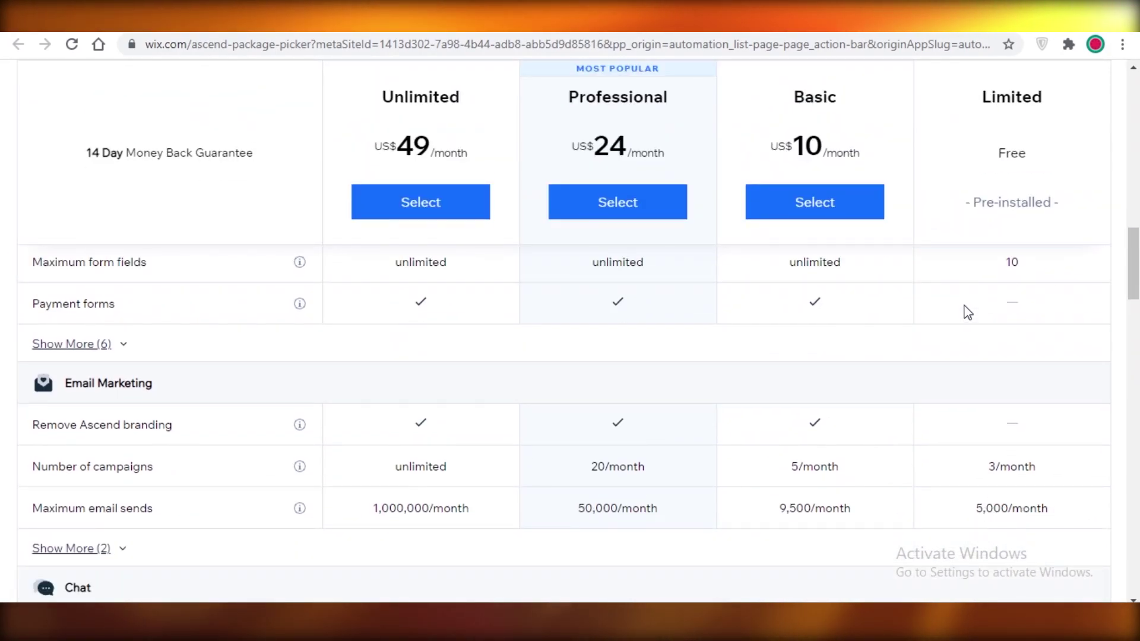
scroll(967, 311, "down", 4)
scroll(967, 309, "up", 2)
scroll(967, 309, "down", 1)
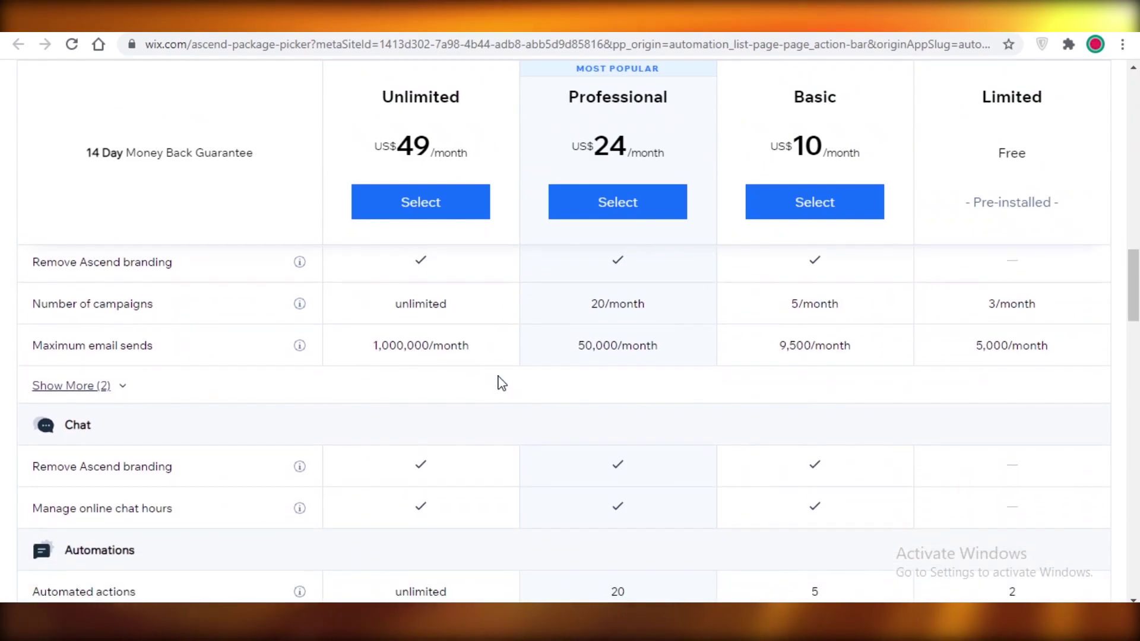
scroll(270, 325, "up", 1)
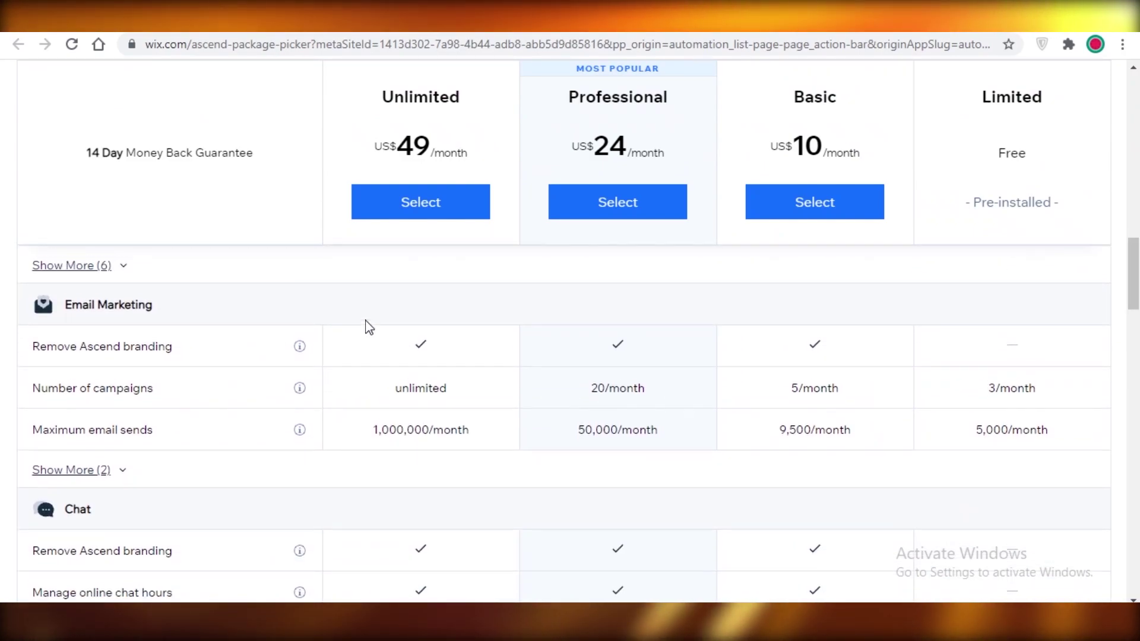
scroll(368, 326, "up", 1)
scroll(522, 338, "down", 1)
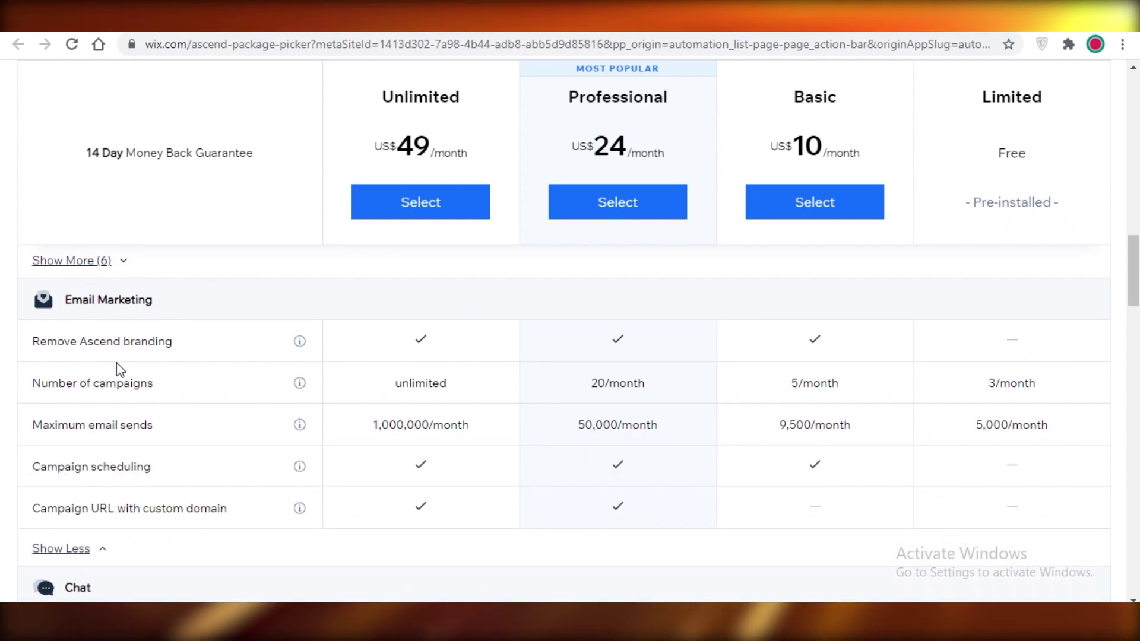
Step: Compare the Email Marketing rows across the Ascend plans, highlighting the Limited plan's number of campaigns
scroll(262, 394, "down", 3)
scroll(163, 415, "up", 3)
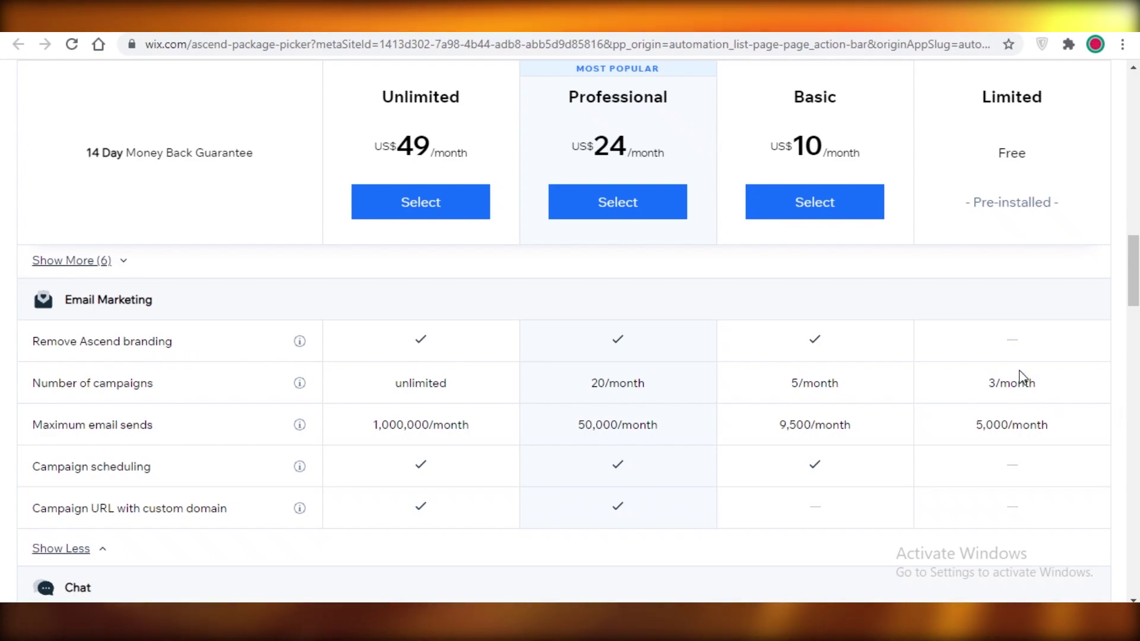
scroll(1021, 377, "up", 3)
scroll(1023, 377, "down", 3)
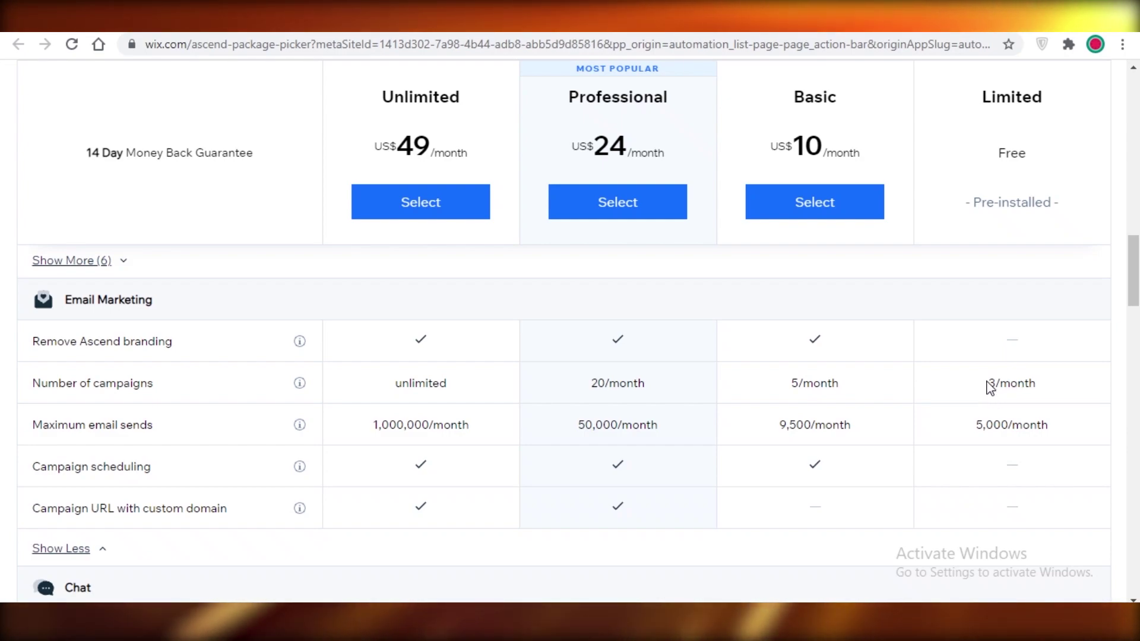
left_click_drag(997, 384, 1039, 387)
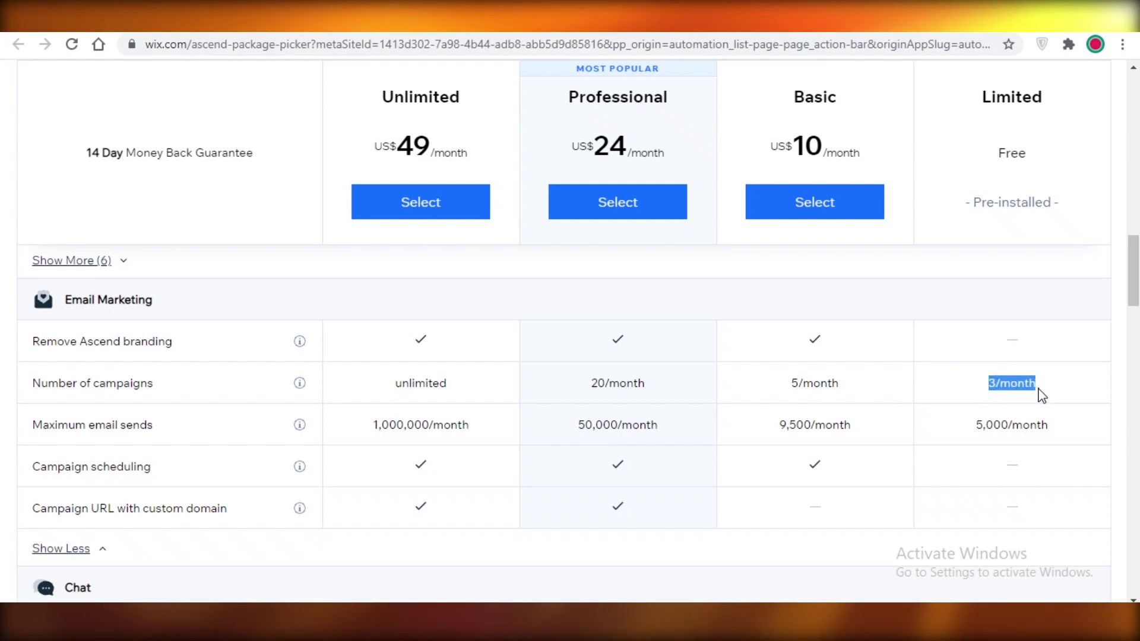
left_click(1039, 393)
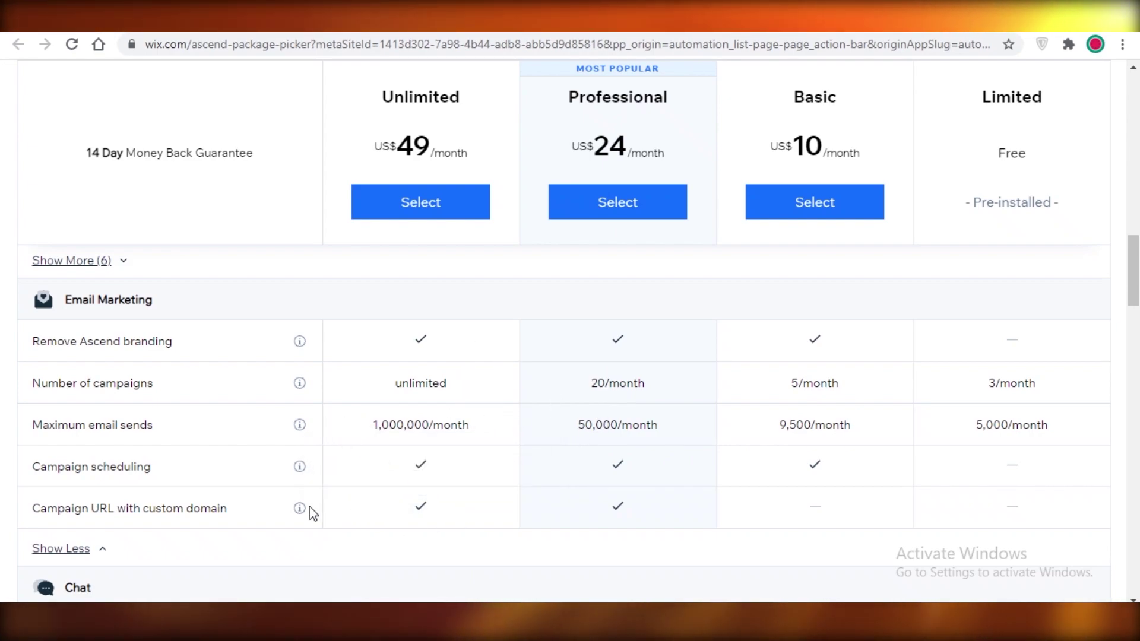
scroll(537, 455, "down", 2)
scroll(556, 404, "up", 2)
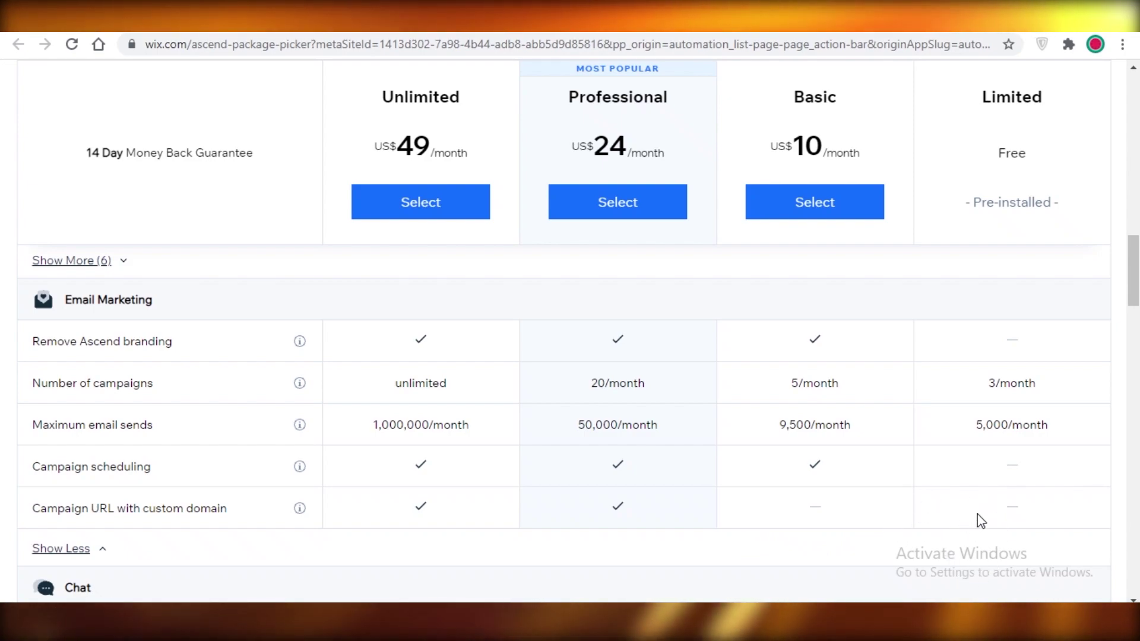
scroll(956, 515, "down", 1)
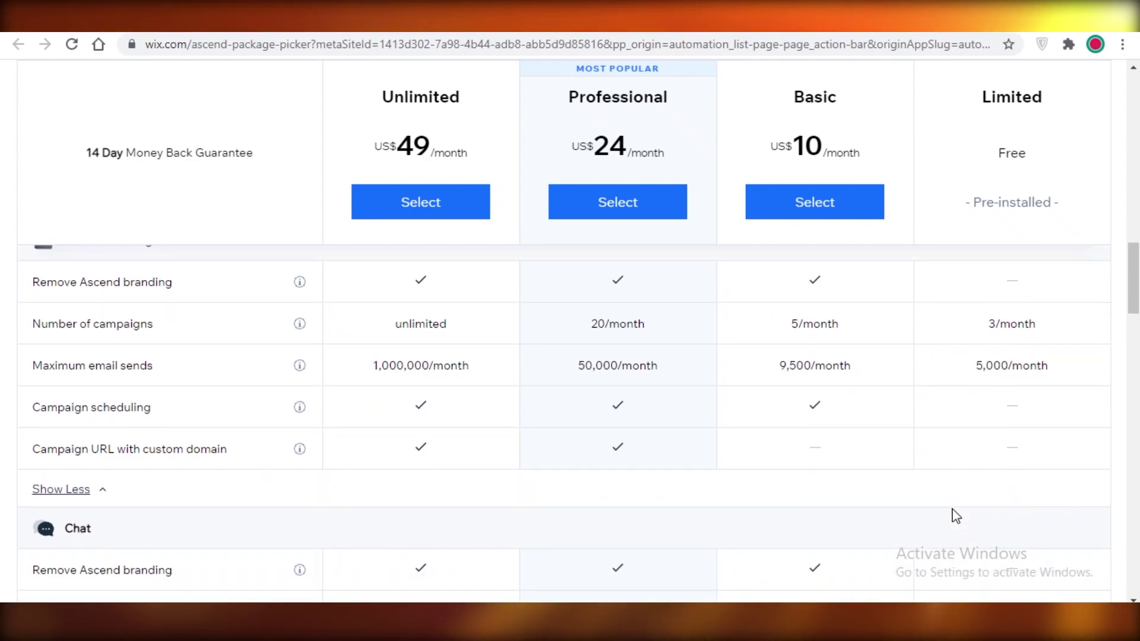
scroll(955, 515, "up", 1)
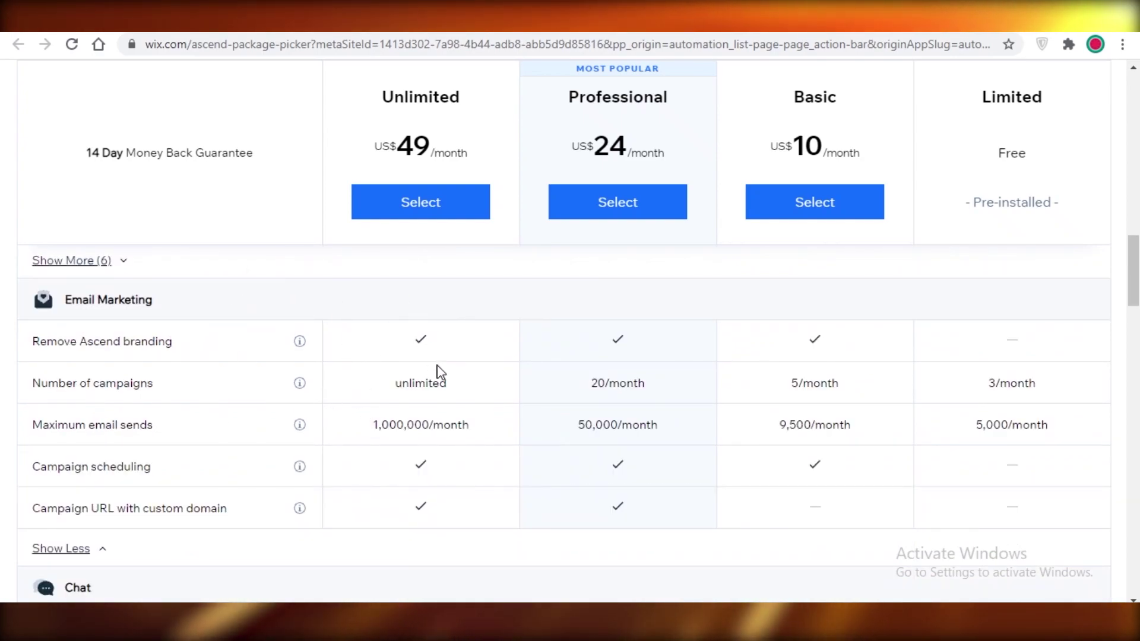
Step: Return to the Mailchimp pricing page and check the Free plan's contact allowance
scroll(570, 402, "up", 15)
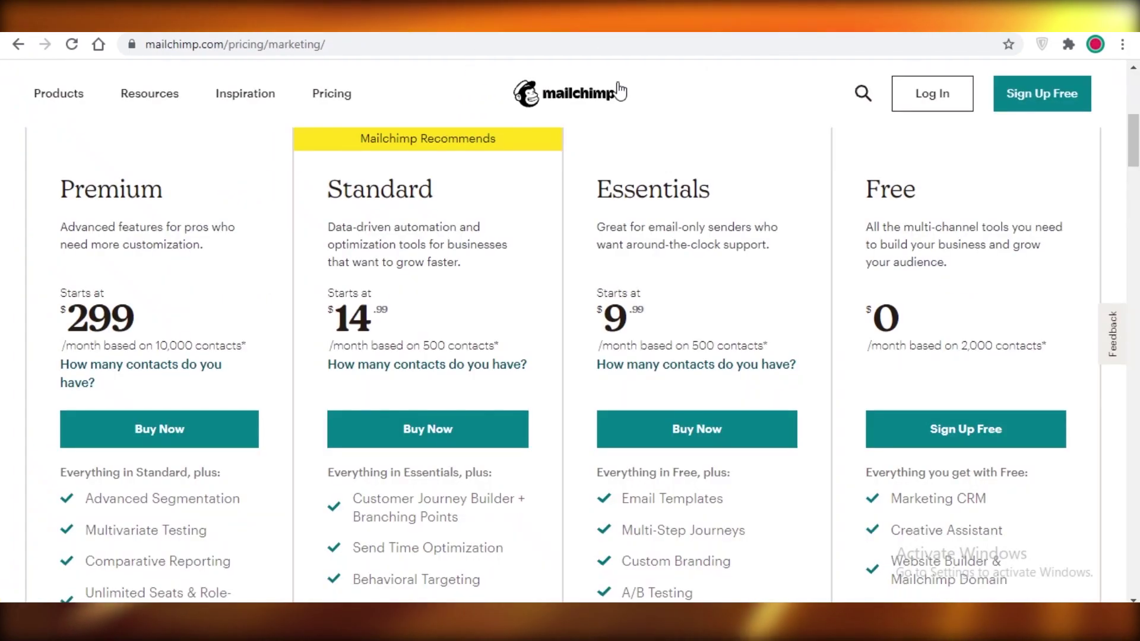
scroll(982, 433, "down", 2)
scroll(956, 261, "up", 1)
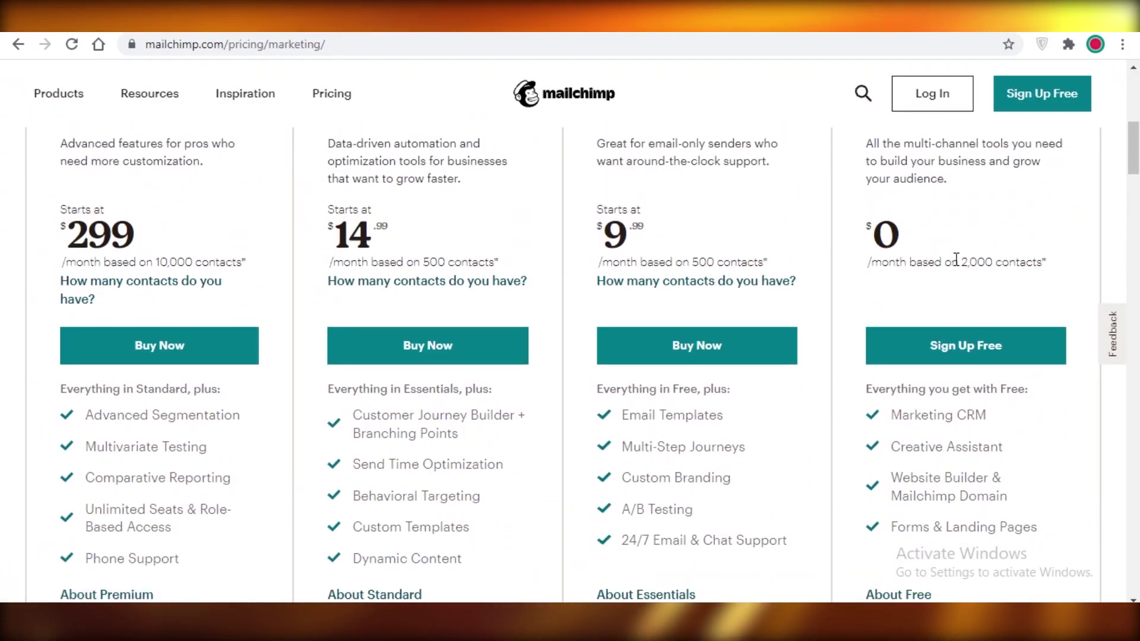
left_click_drag(957, 262, 989, 268)
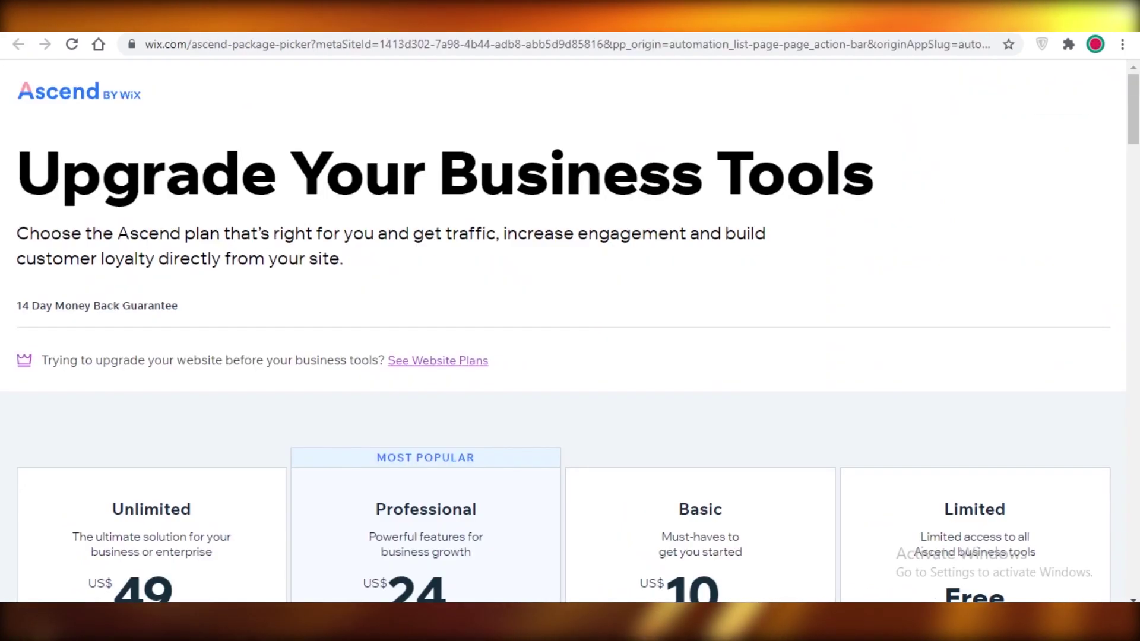
Step: Compare the maximum email sends across the Ascend plans, focusing on the Limited plan
scroll(748, 246, "down", 5)
scroll(748, 246, "down", 10)
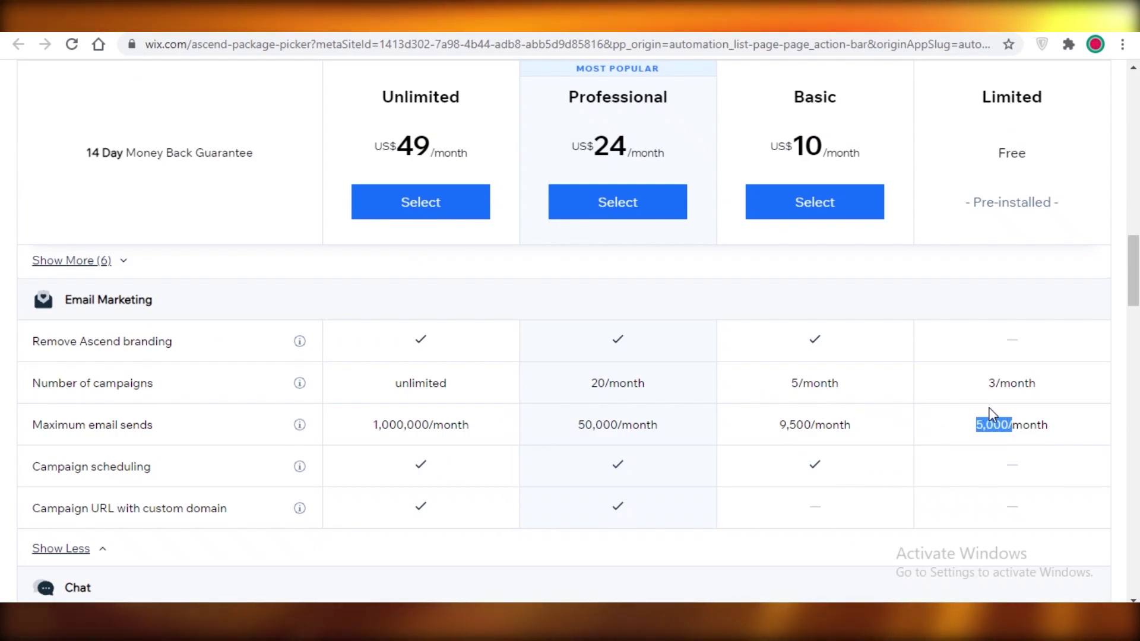
left_click(1005, 453)
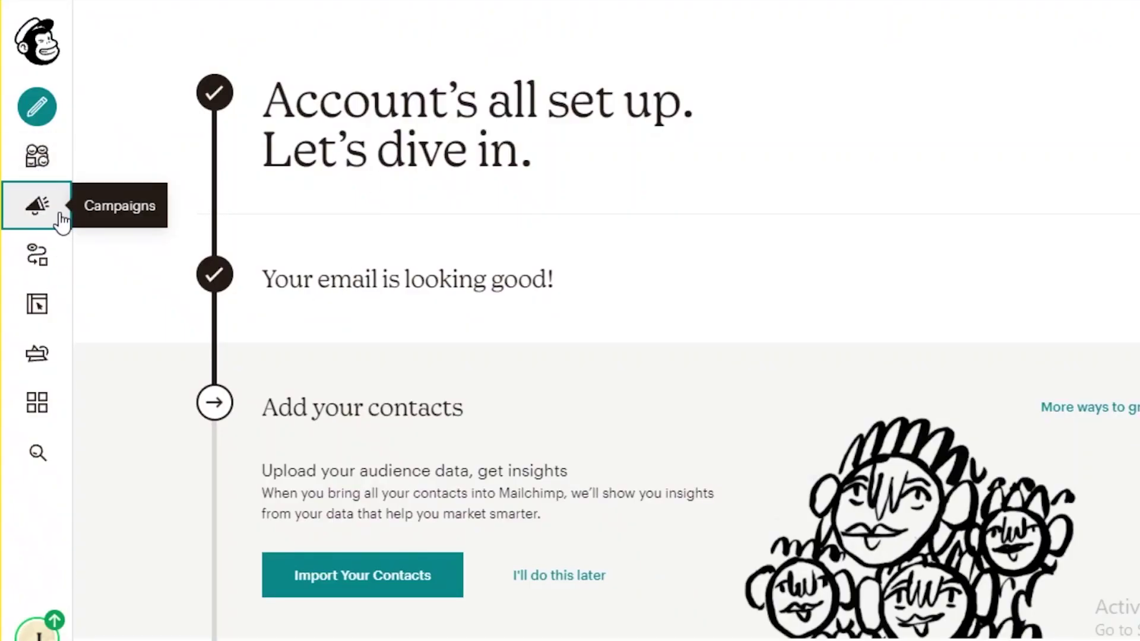
Step: Switch to the Mailchimp dashboard and review its Campaigns page
left_click(36, 206)
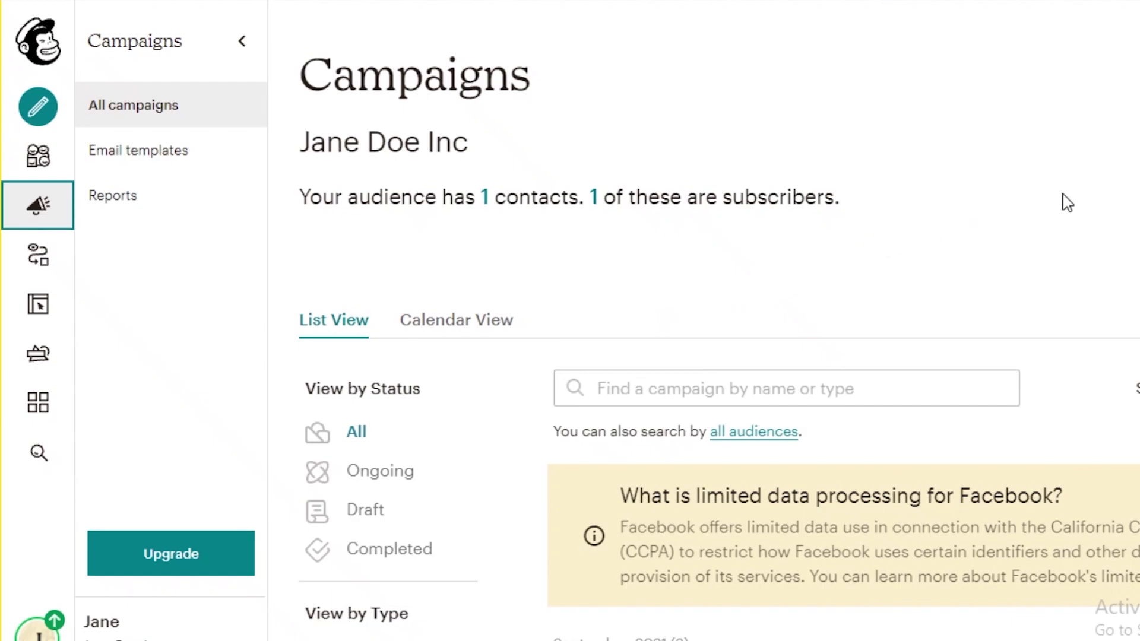
scroll(1064, 220, "down", 2)
scroll(1081, 160, "up", 2)
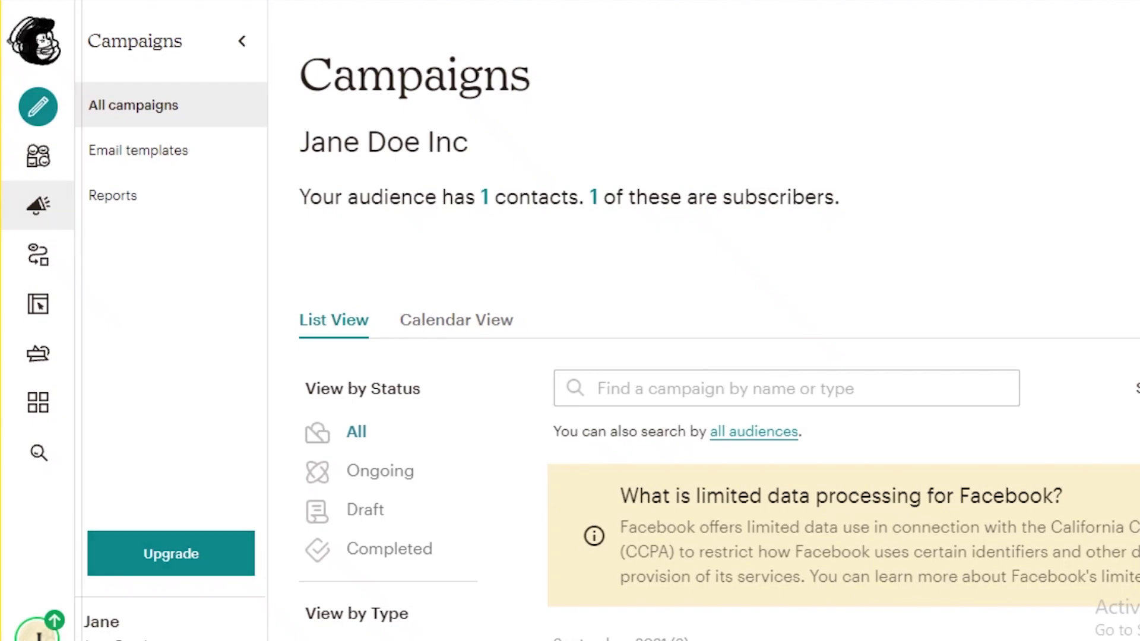
Step: Start a new Mailchimp campaign, review the suggested types, and begin designing a regular email
left_click(308, 115)
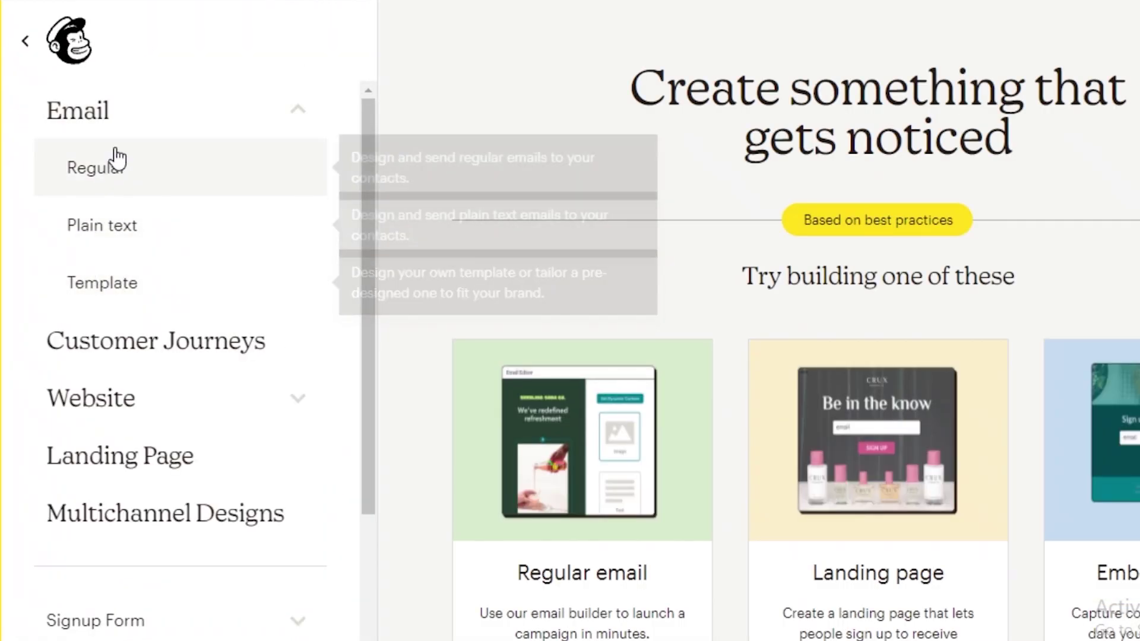
scroll(1056, 350, "down", 3)
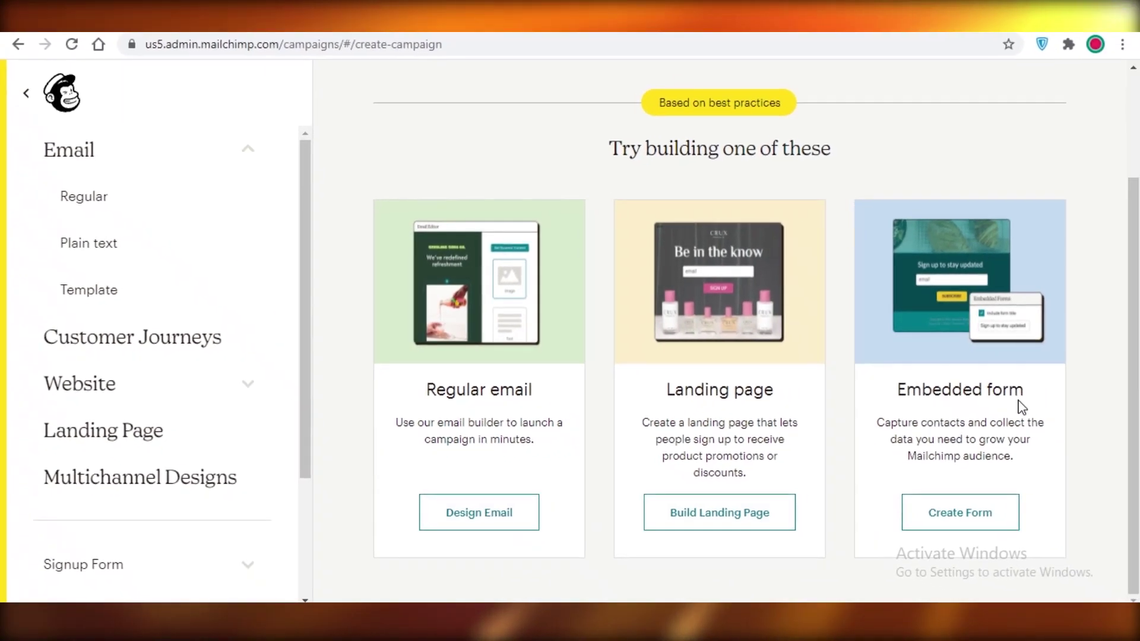
left_click(479, 513)
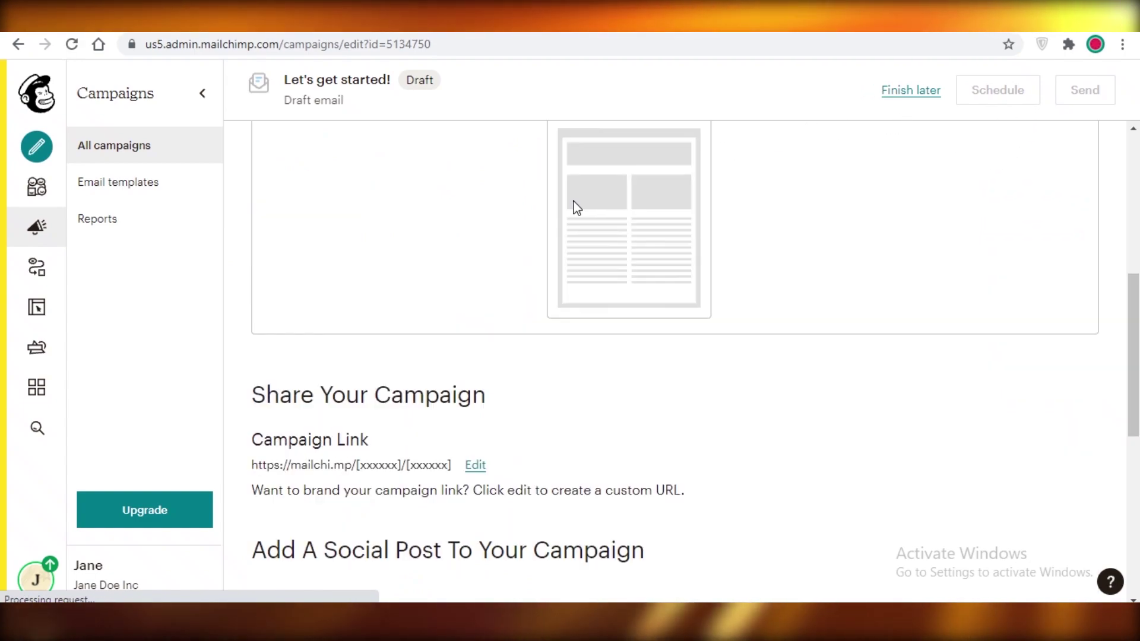
Step: Open the saved email templates and start a new template, viewing its featured themes
left_click(125, 190)
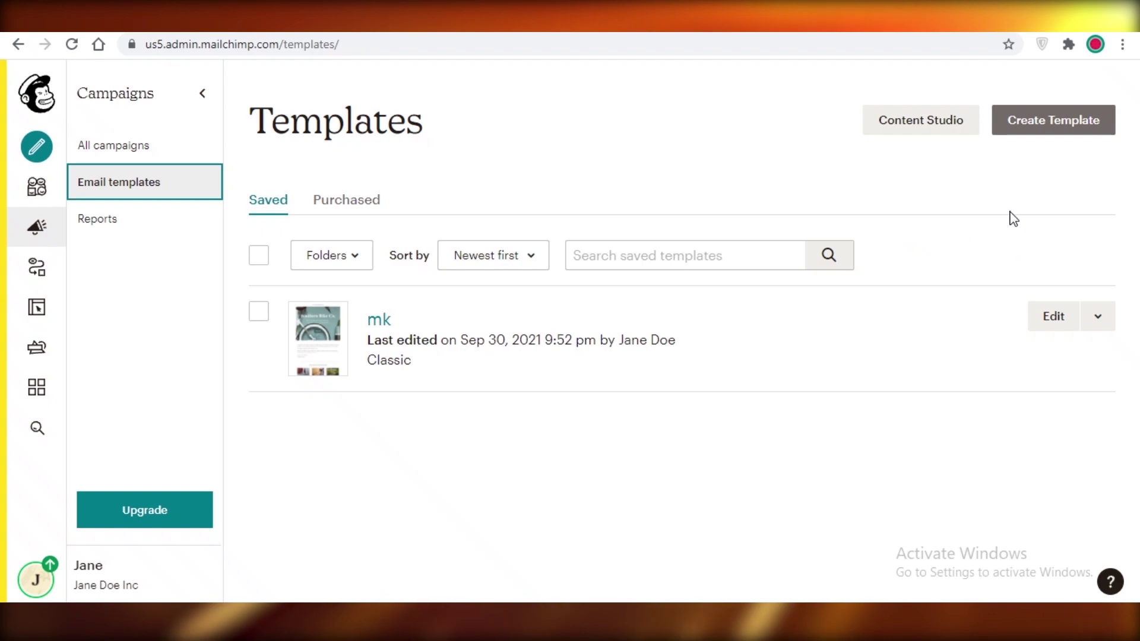
left_click(1017, 139)
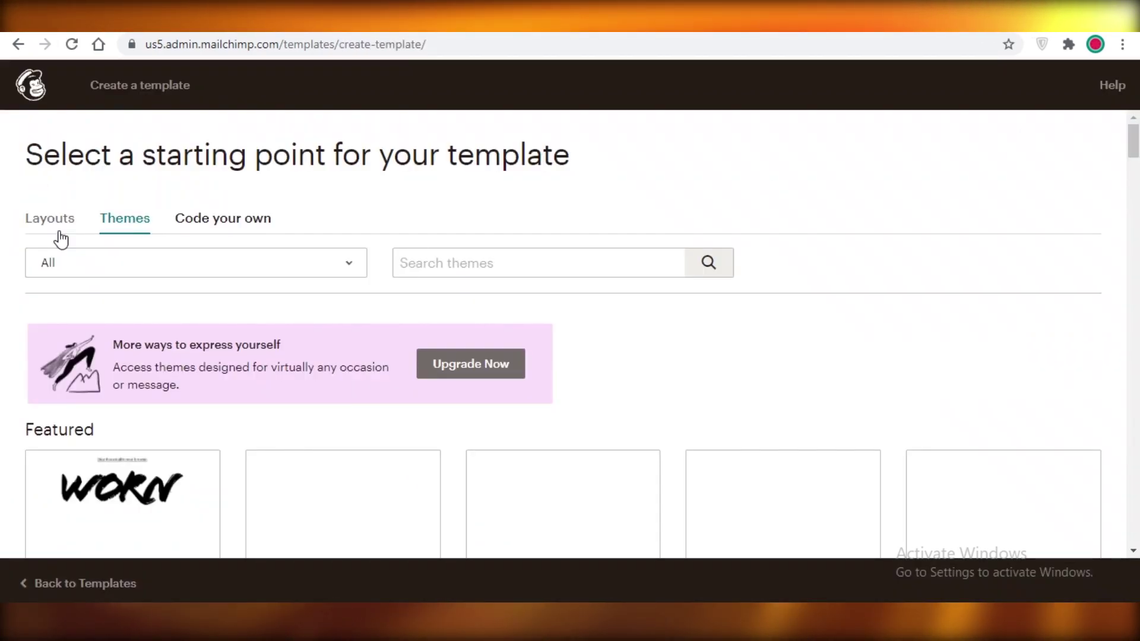
scroll(267, 274, "down", 7)
scroll(254, 372, "up", 4)
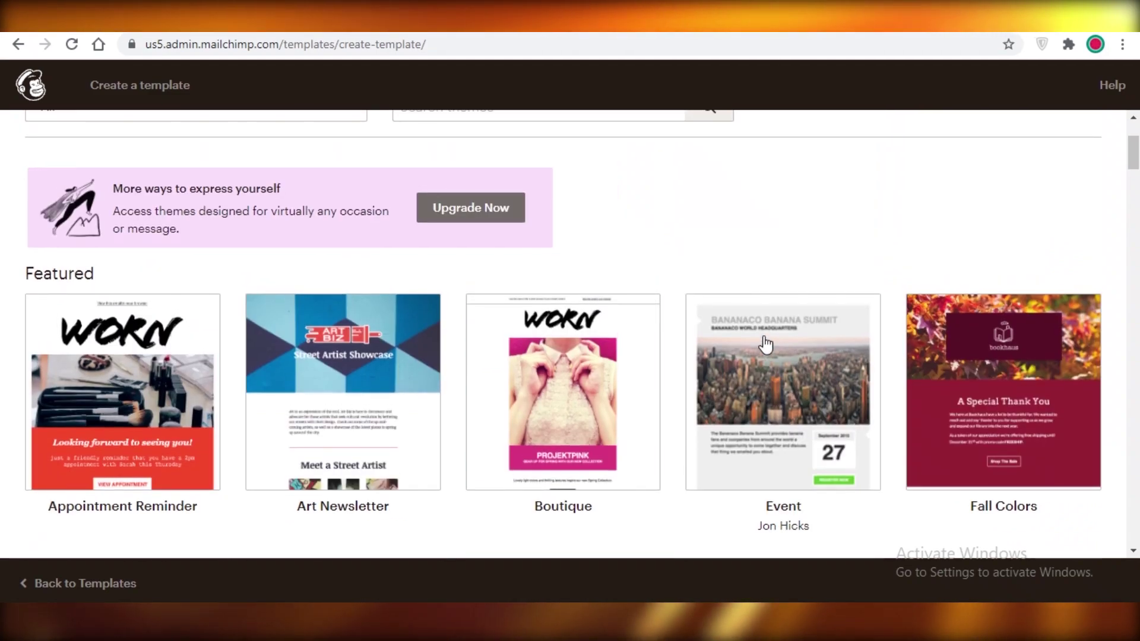
Step: Browse the template themes through the E-commerce, Events and holiday designs, and return to the start of the list
scroll(422, 273, "down", 3)
scroll(274, 241, "down", 10)
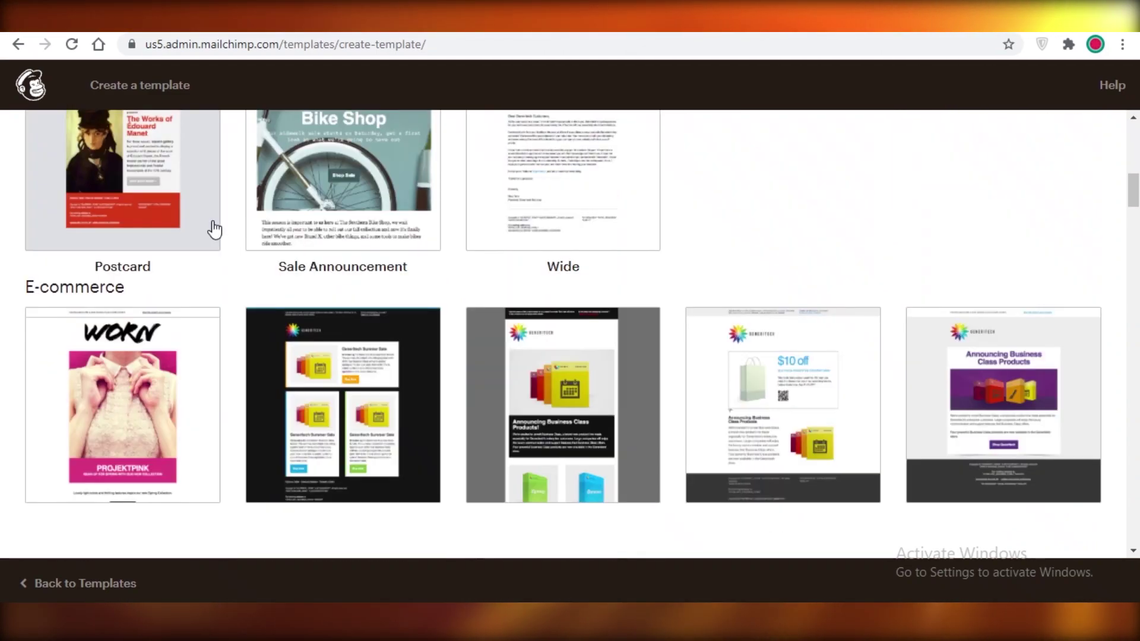
scroll(516, 298, "down", 8)
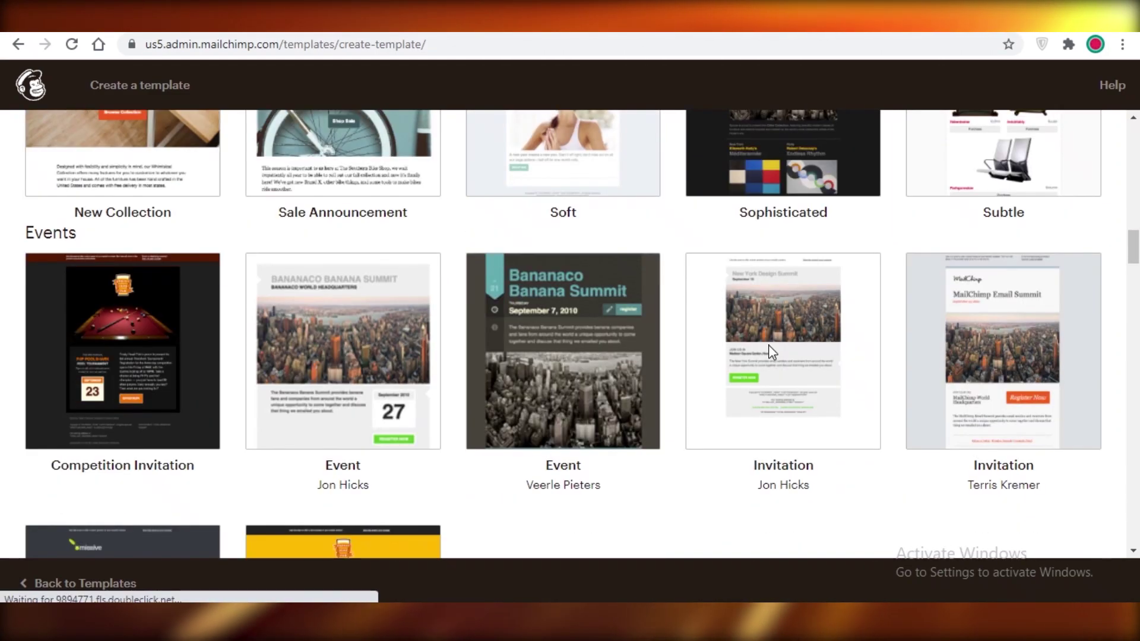
scroll(208, 284, "down", 6)
scroll(641, 384, "down", 5)
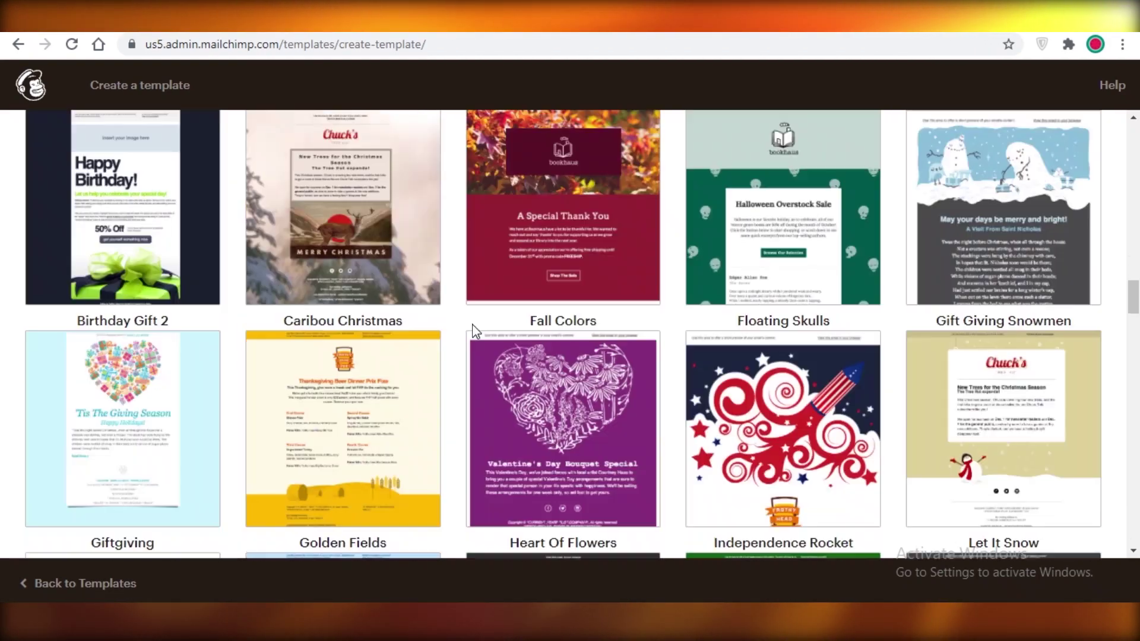
scroll(368, 356, "down", 3)
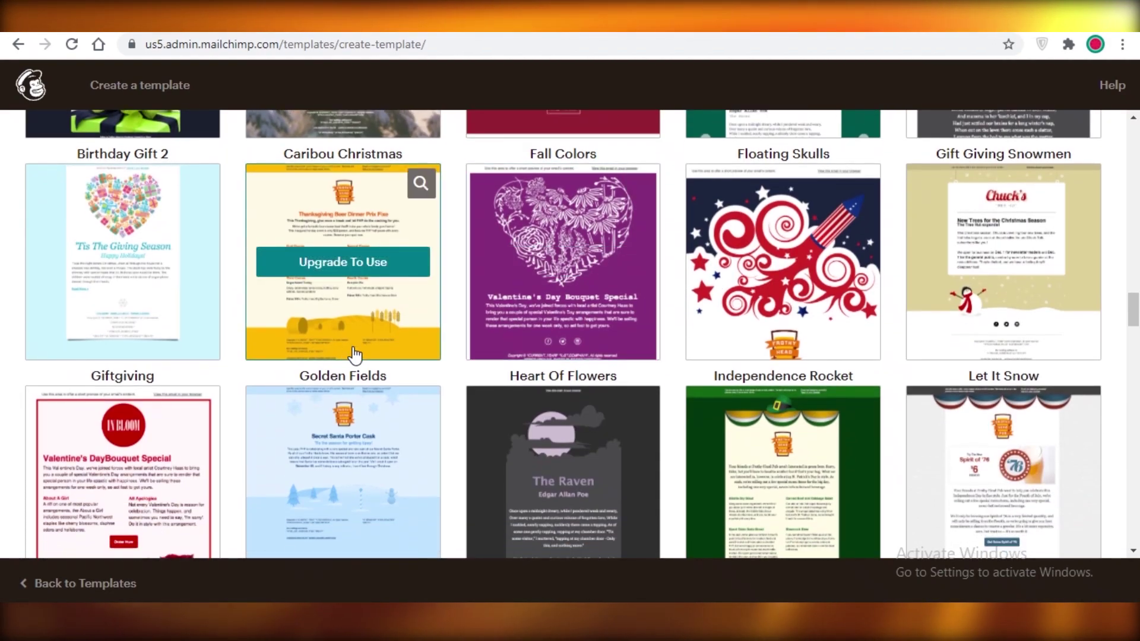
scroll(696, 202, "down", 2)
scroll(676, 225, "down", 2)
scroll(790, 238, "up", 4)
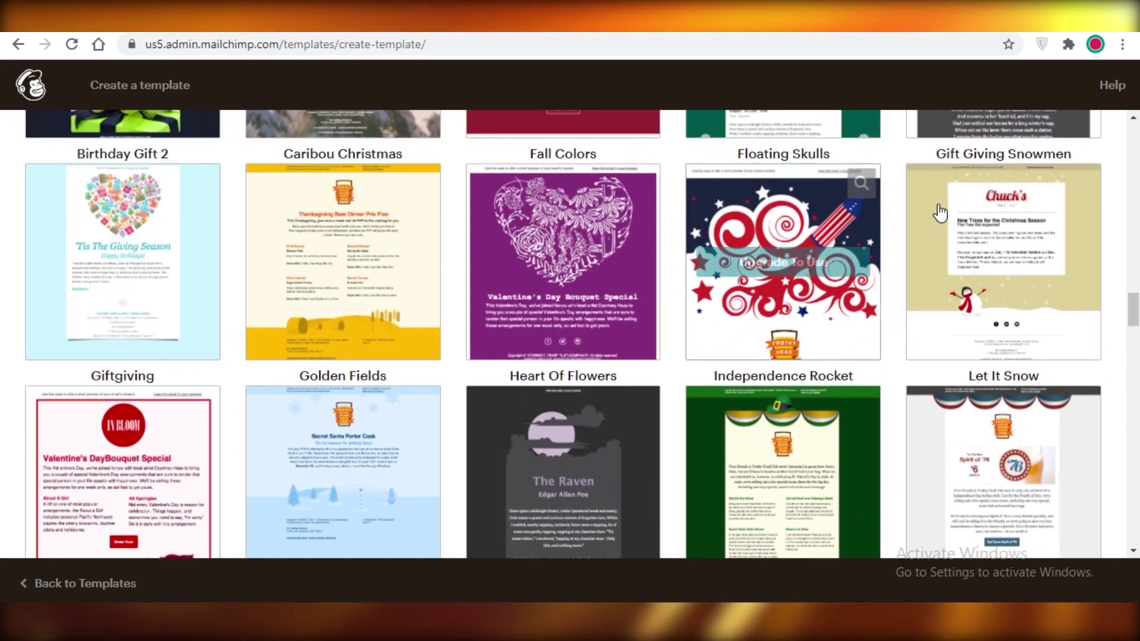
scroll(779, 208, "down", 3)
scroll(338, 249, "down", 2)
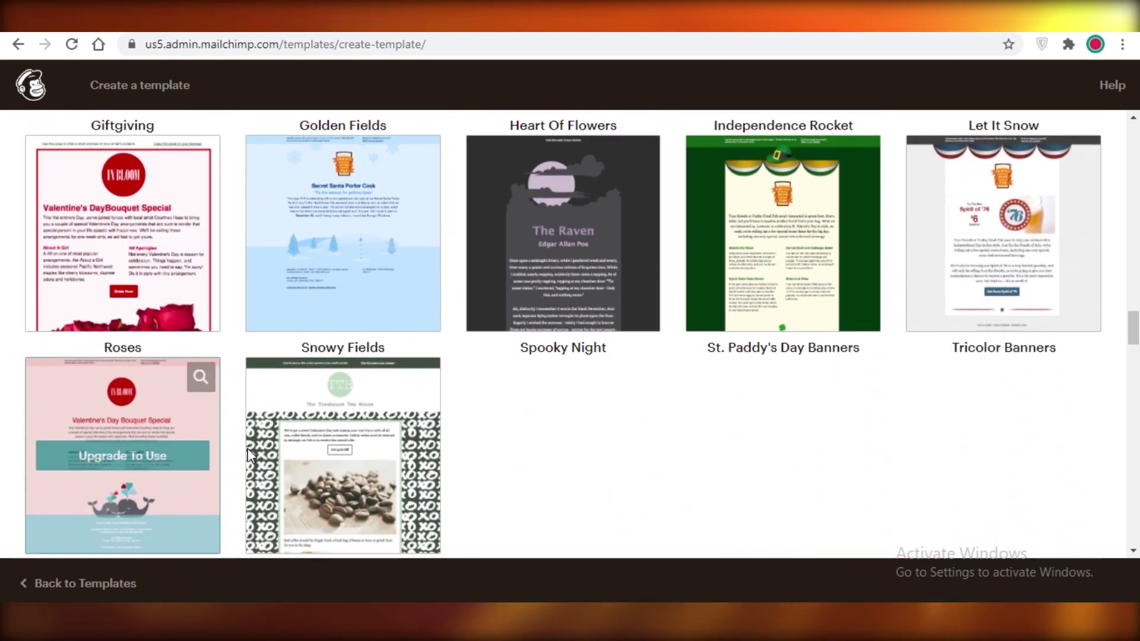
scroll(220, 297, "up", 10)
scroll(402, 275, "up", 5)
left_click_drag(1133, 261, 1131, 122)
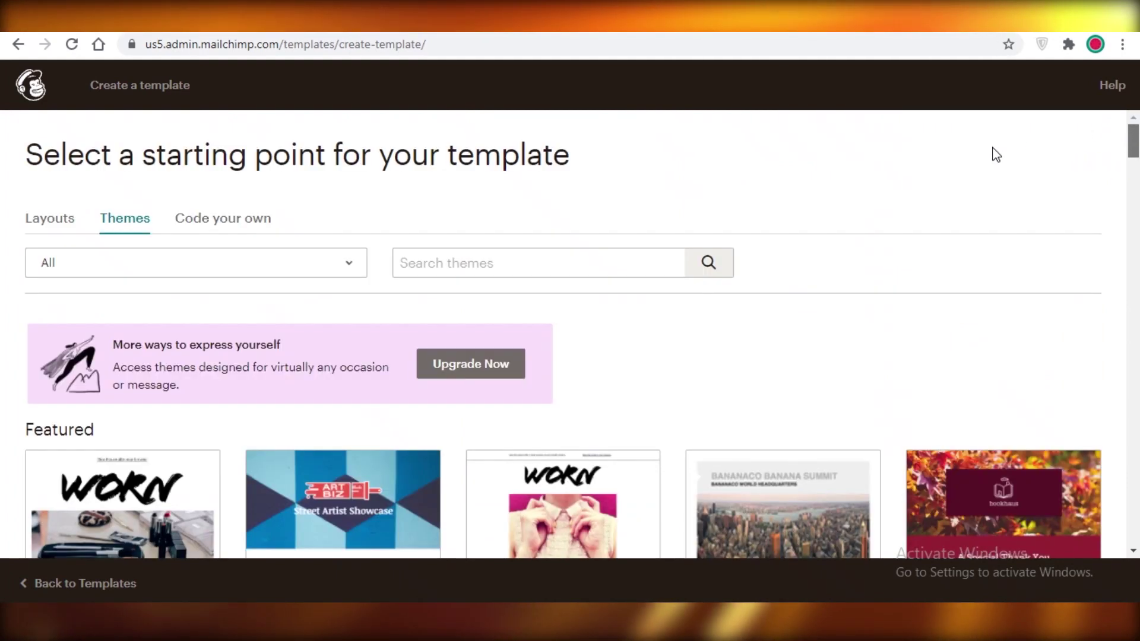
Step: Review the Code your own options for creating an email template
left_click(204, 220)
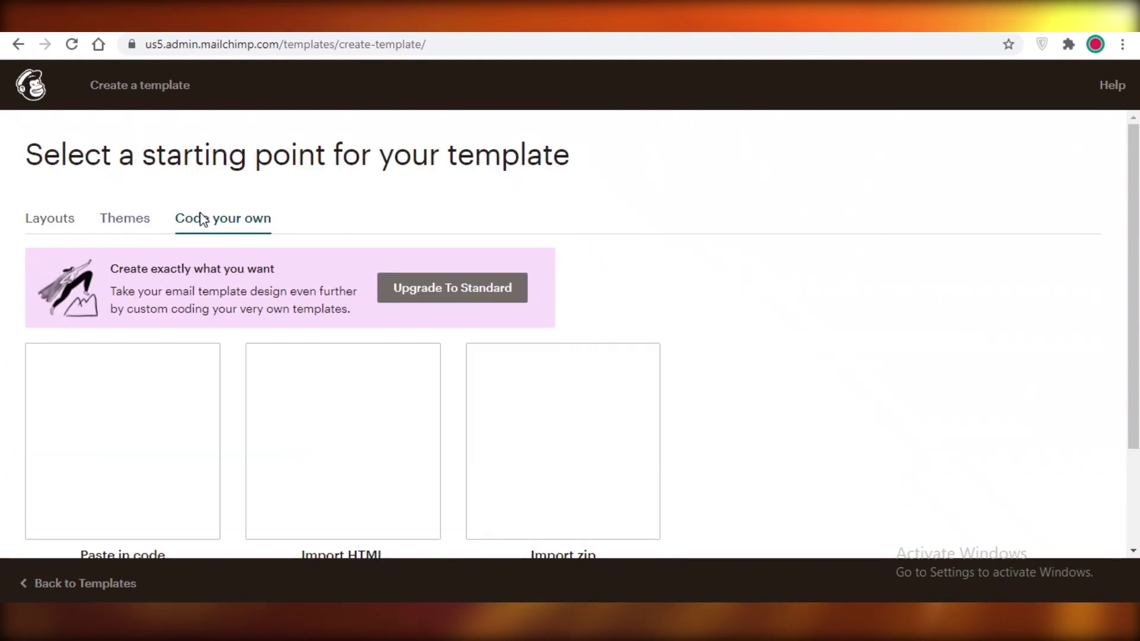
scroll(751, 255, "down", 3)
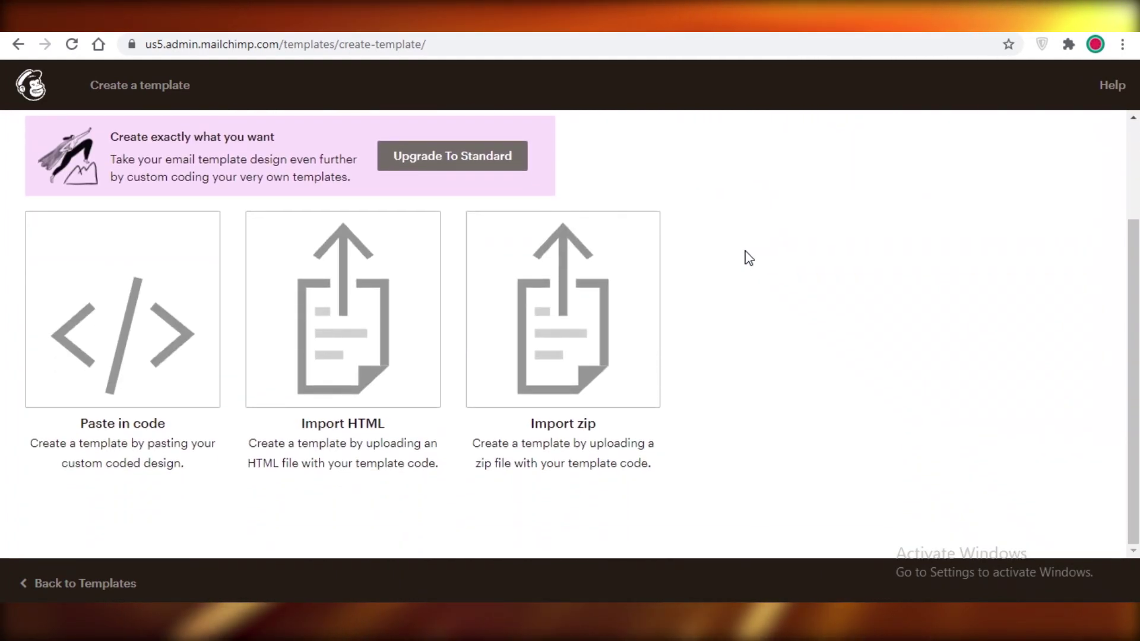
scroll(746, 267, "up", 2)
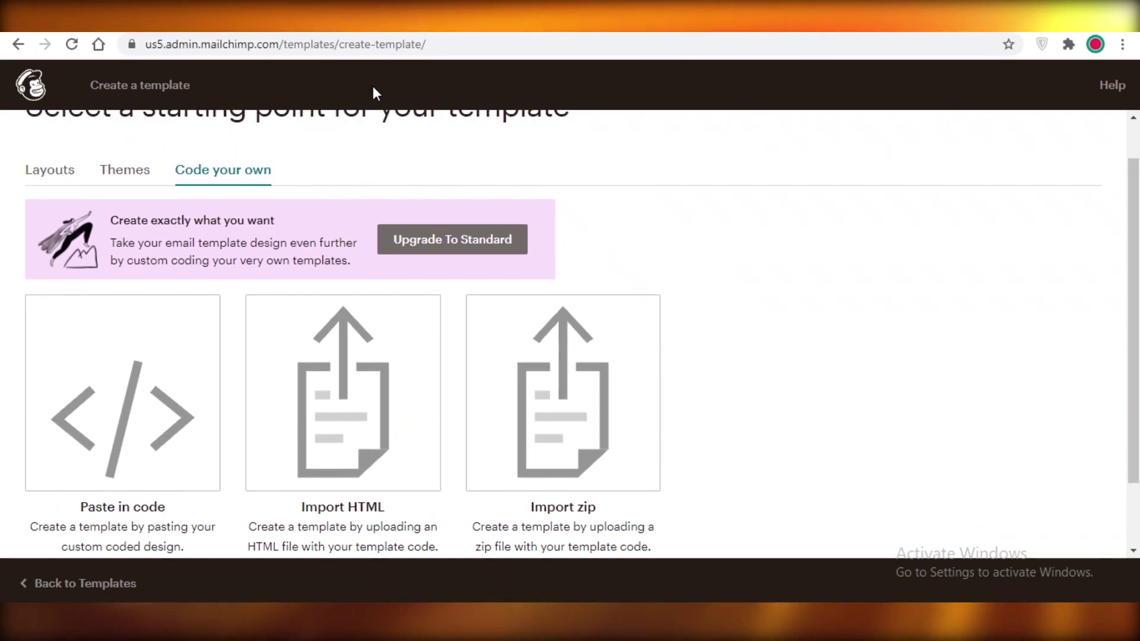
Step: Examine the Featured and Basic template layouts, checking which ones require an upgrade
left_click(33, 177)
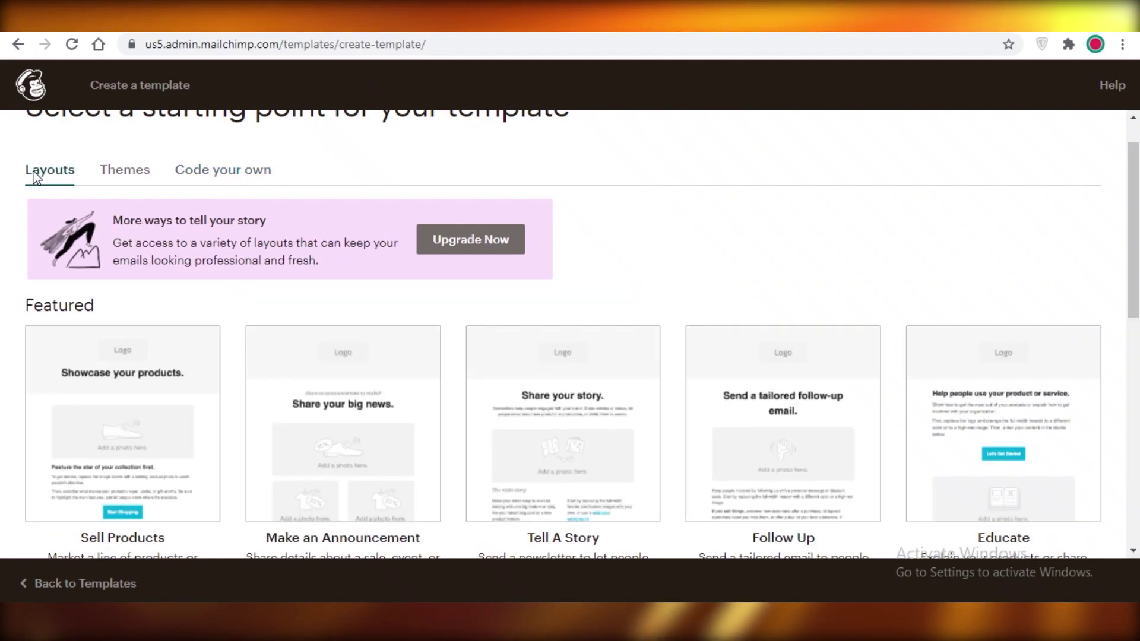
scroll(275, 190, "down", 3)
scroll(132, 187, "up", 3)
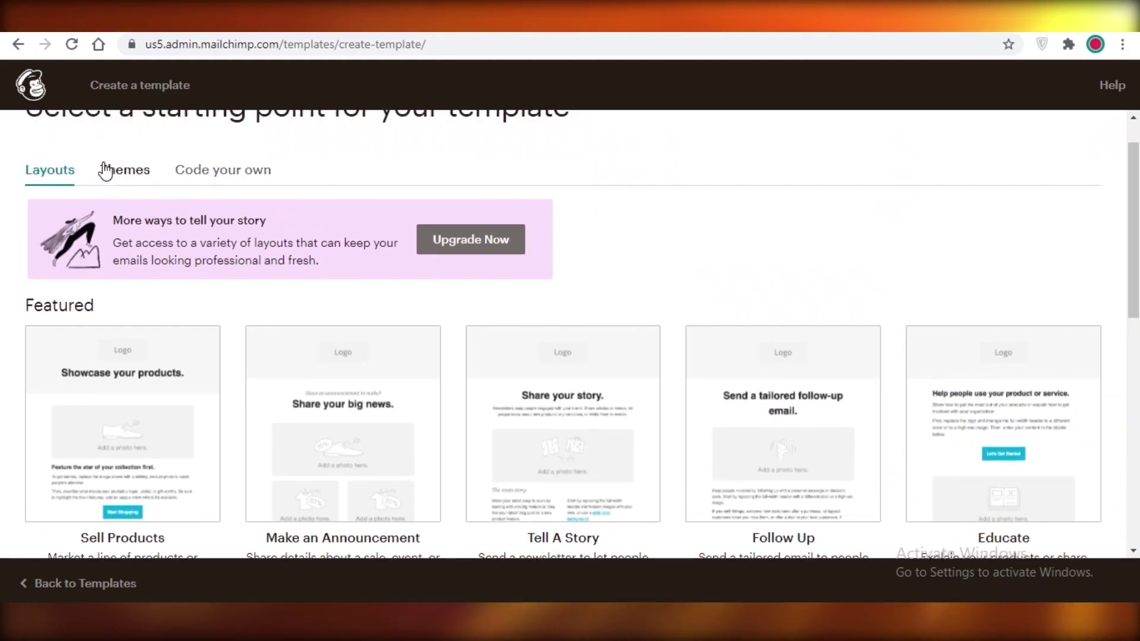
scroll(168, 259, "down", 3)
scroll(1023, 255, "up", 2)
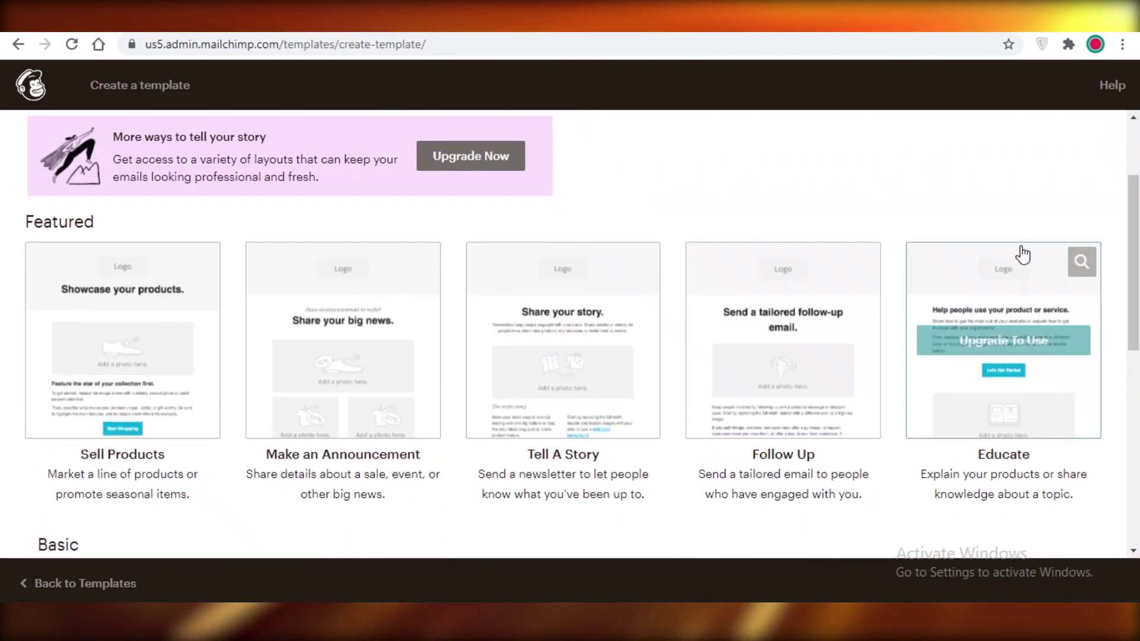
scroll(241, 337, "down", 5)
scroll(1135, 287, "down", 3)
scroll(724, 267, "up", 5)
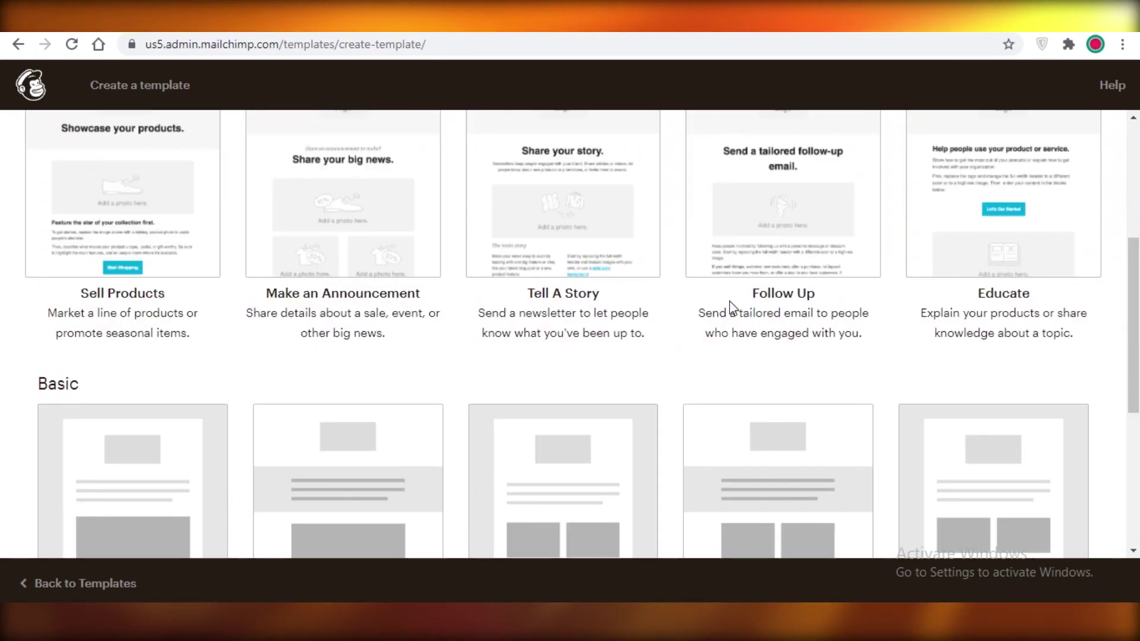
scroll(657, 158, "up", 2)
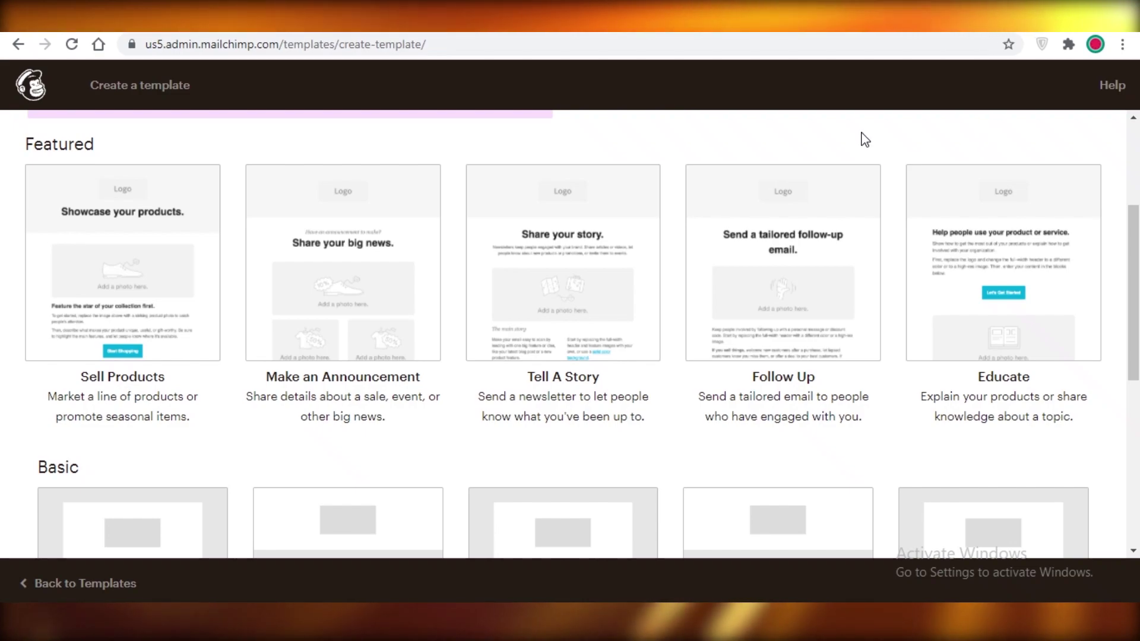
scroll(440, 256, "down", 7)
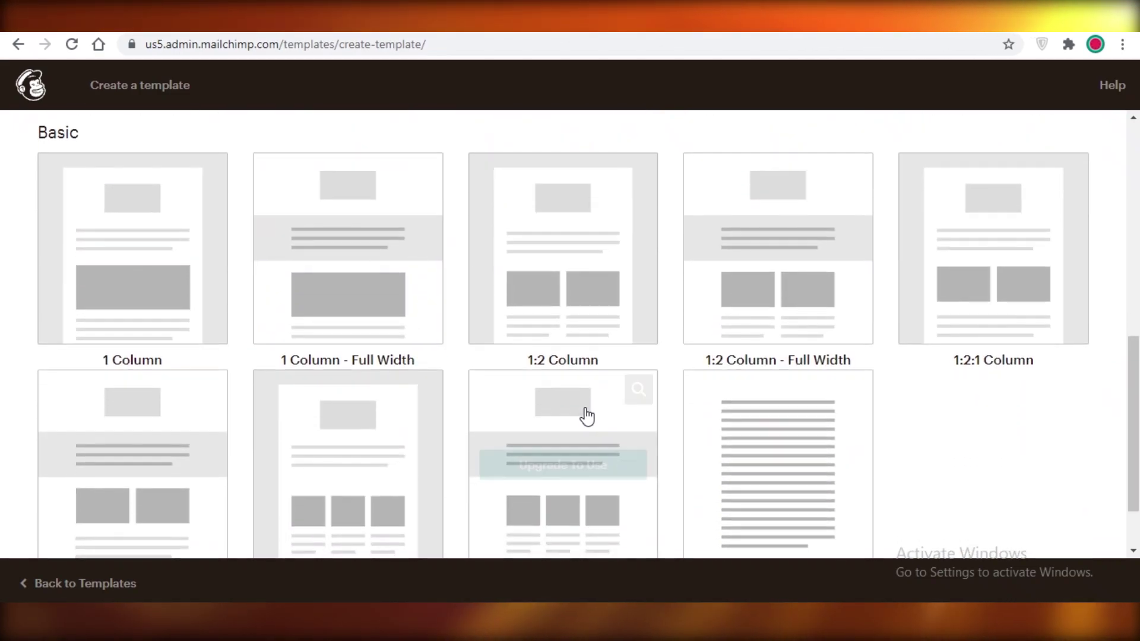
scroll(451, 344, "up", 7)
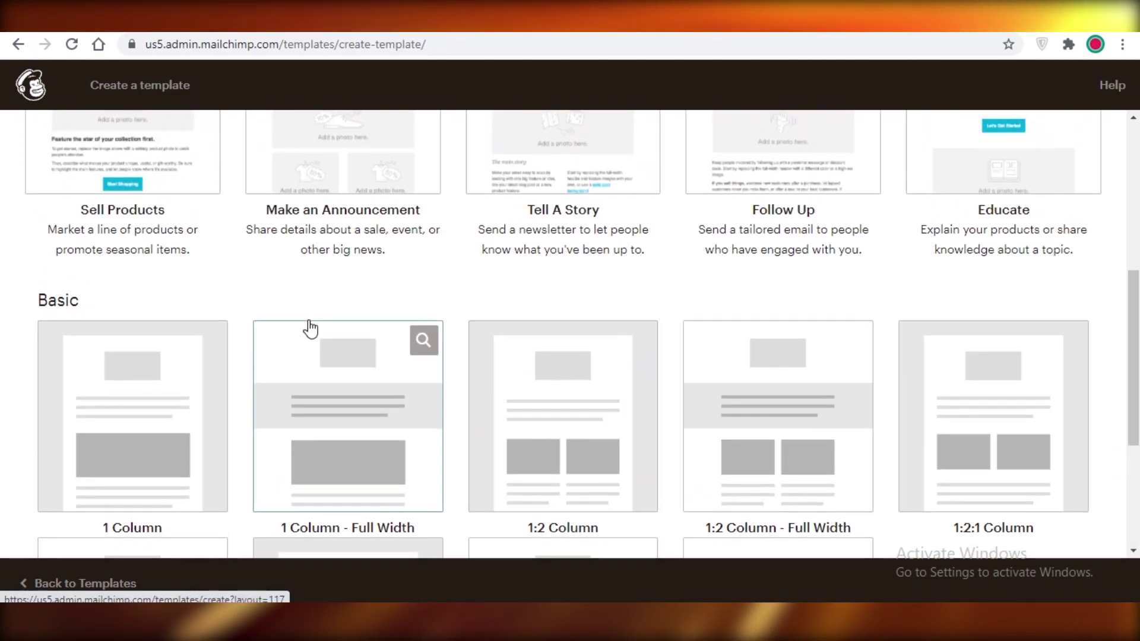
scroll(430, 313, "down", 2)
scroll(1130, 389, "up", 6)
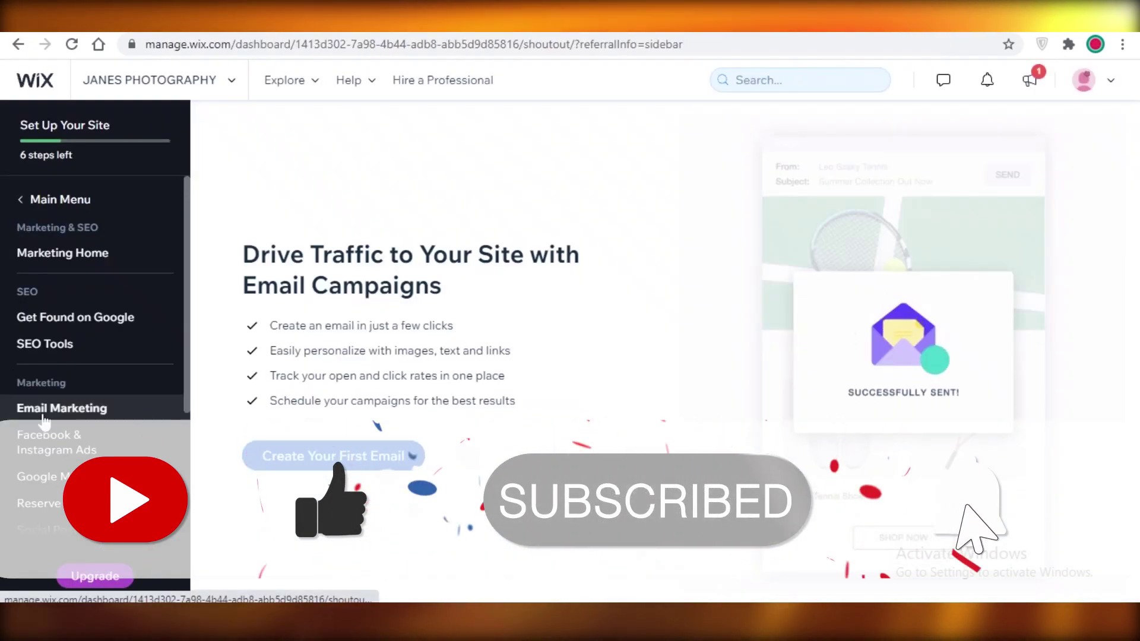
Step: Switch to Wix to start a first email campaign from Email Marketing and review the site's automations
left_click(363, 458)
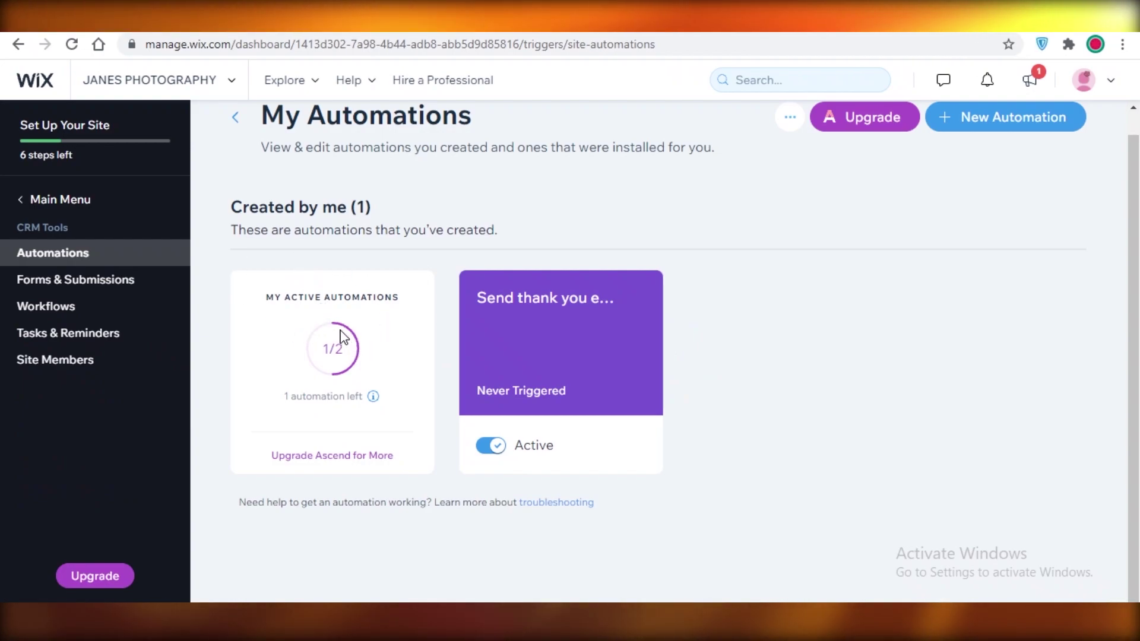
mouse_move(631, 348)
scroll(852, 273, "up", 1)
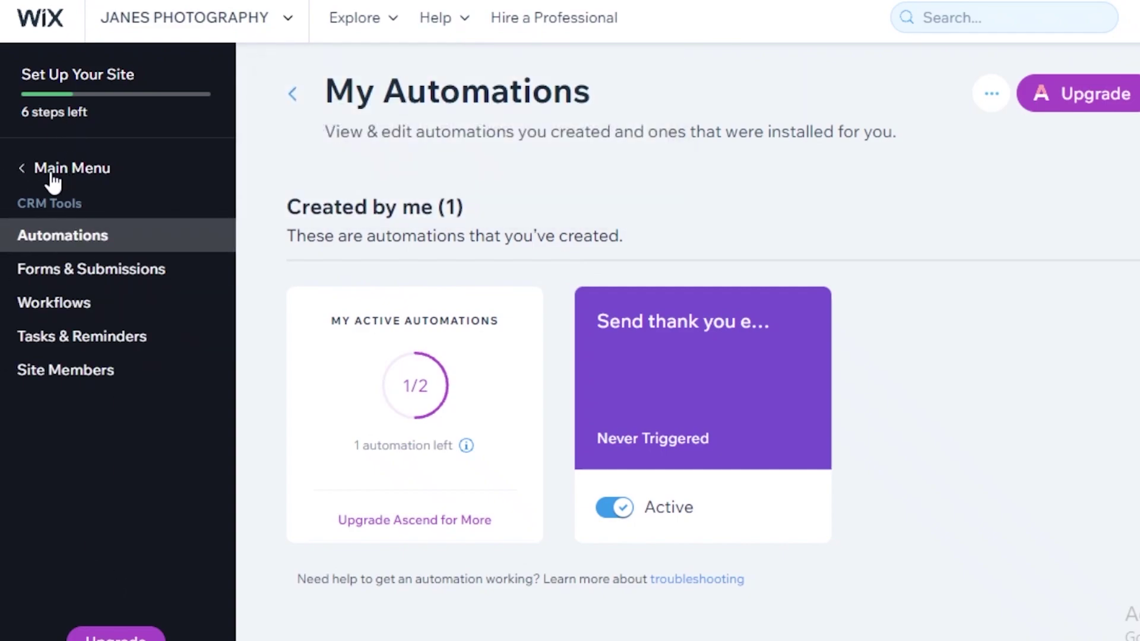
Step: Return to the Wix site dashboard and switch to the site named My Site
left_click(53, 172)
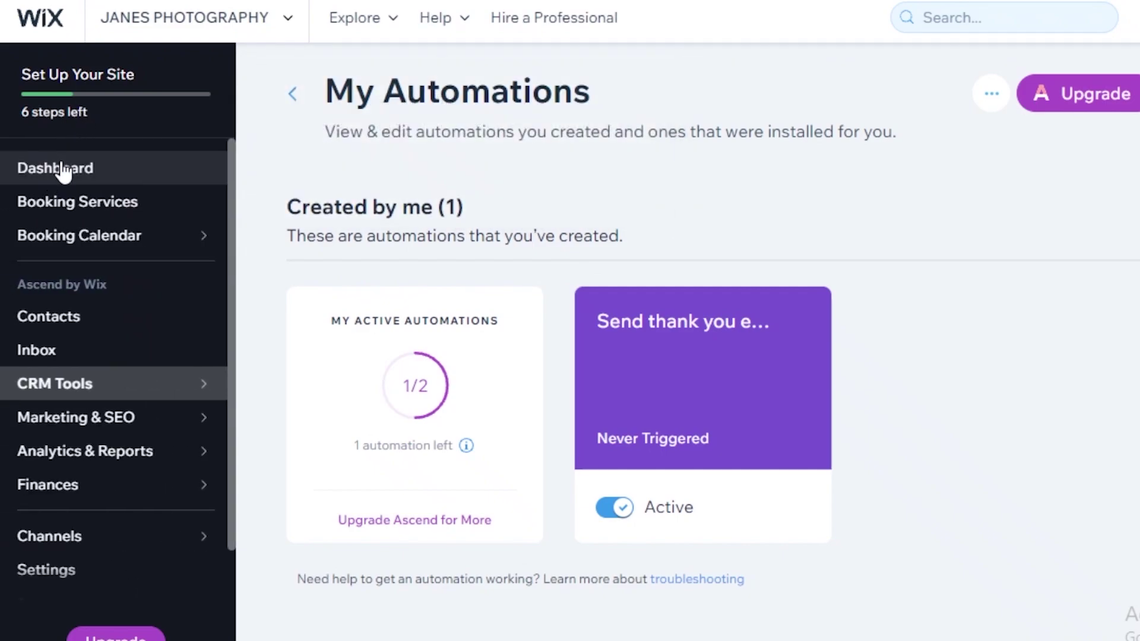
left_click(62, 170)
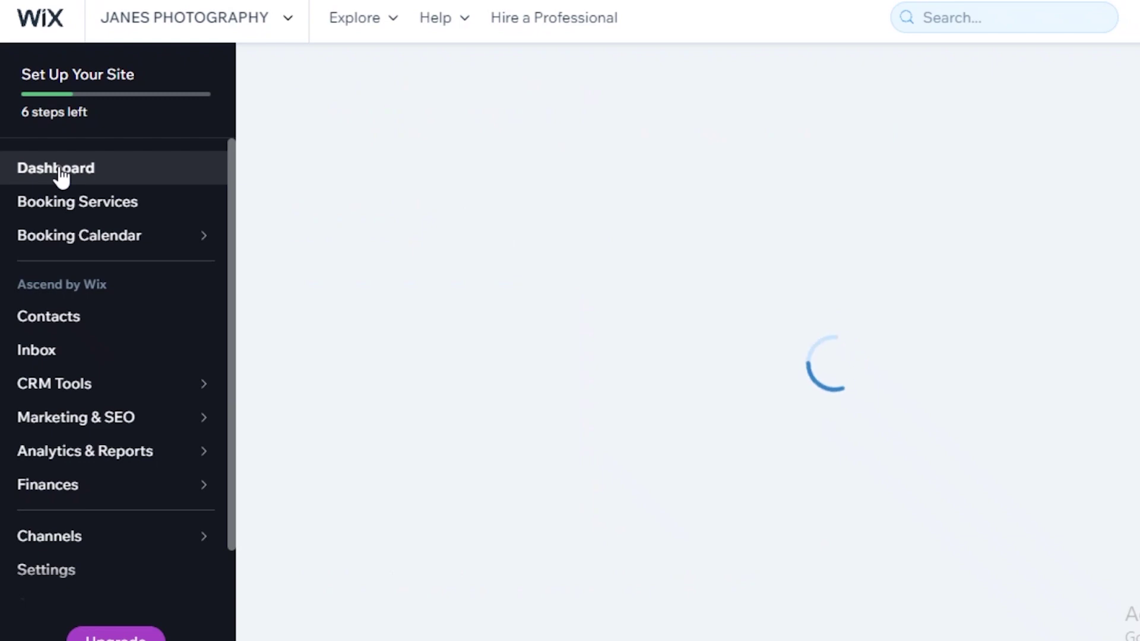
left_click(201, 21)
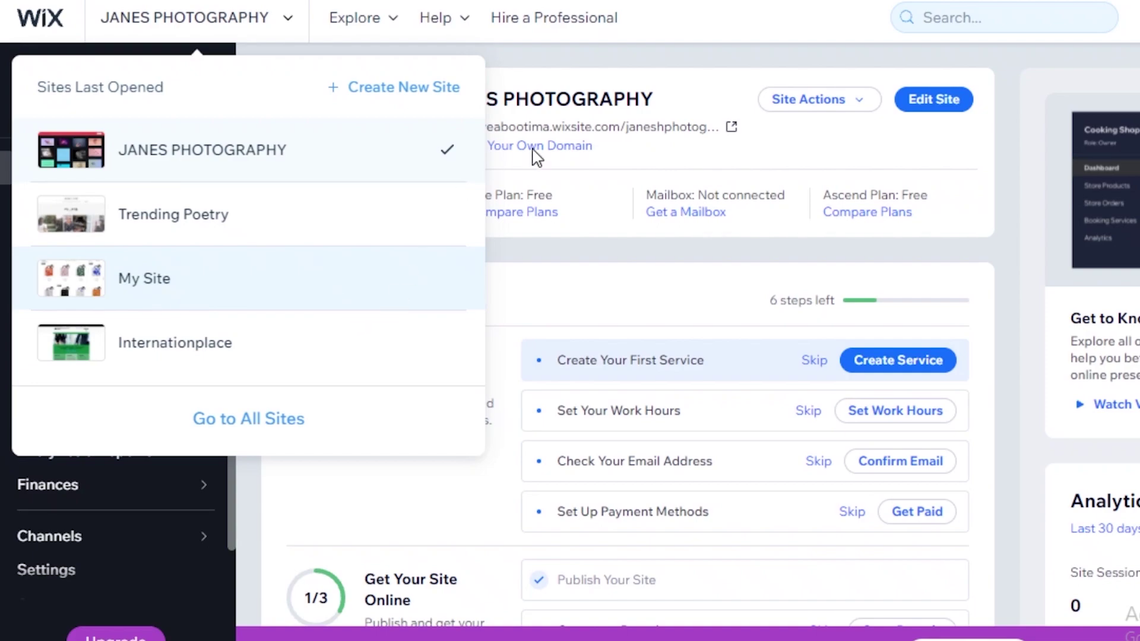
left_click(374, 300)
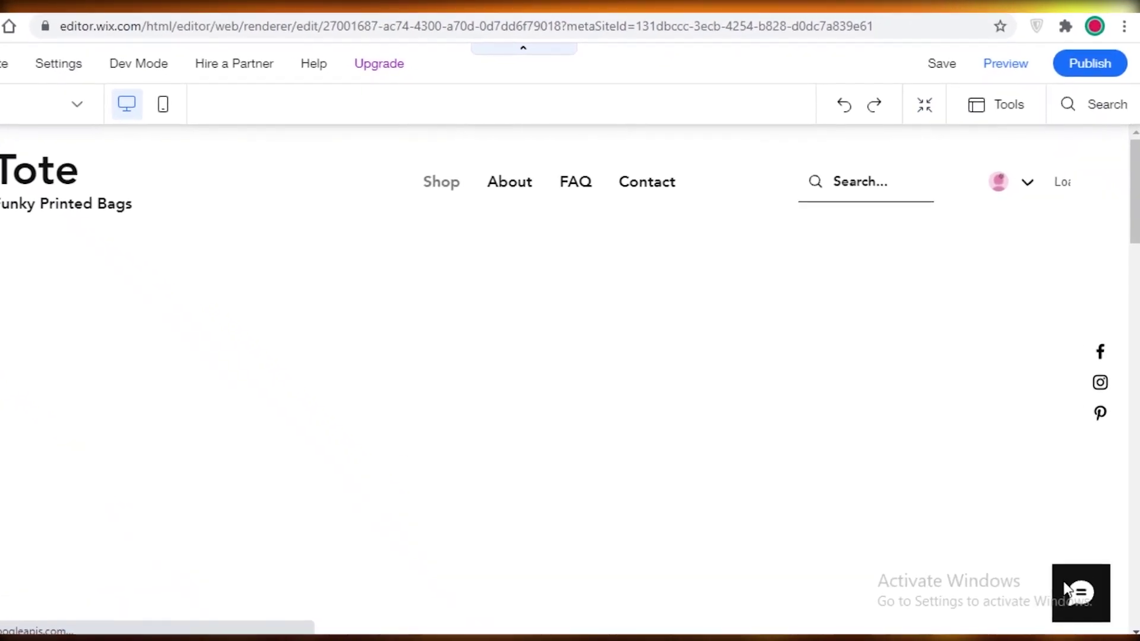
Step: Search the site editor for lightbox, expand the matching elements and open the Contact Lightboxes designs
left_click(1080, 81)
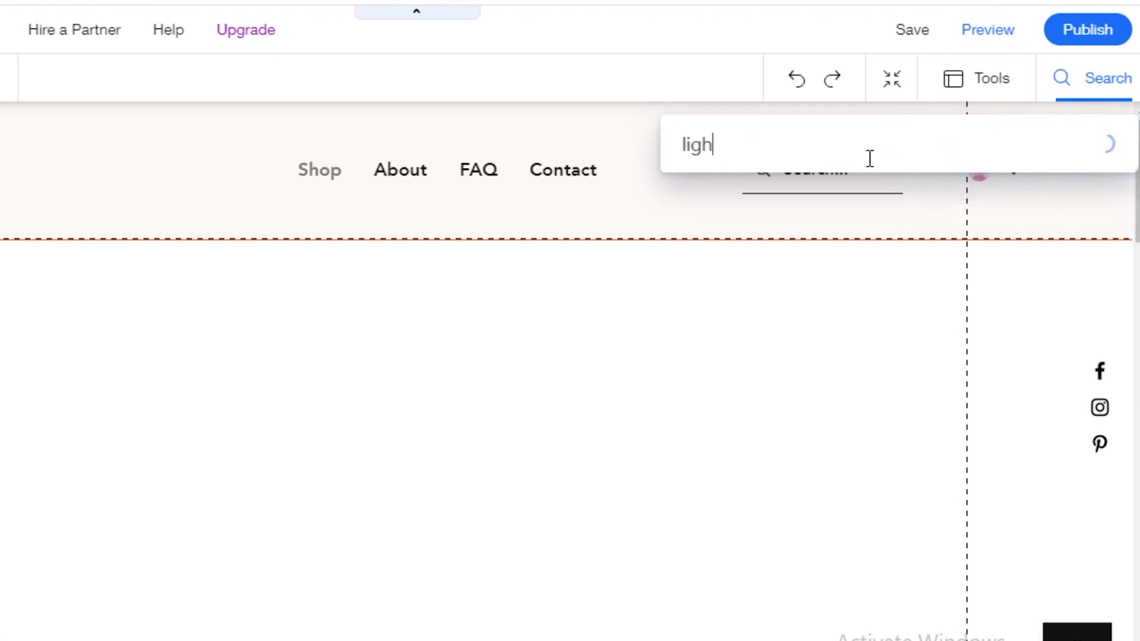
type("light")
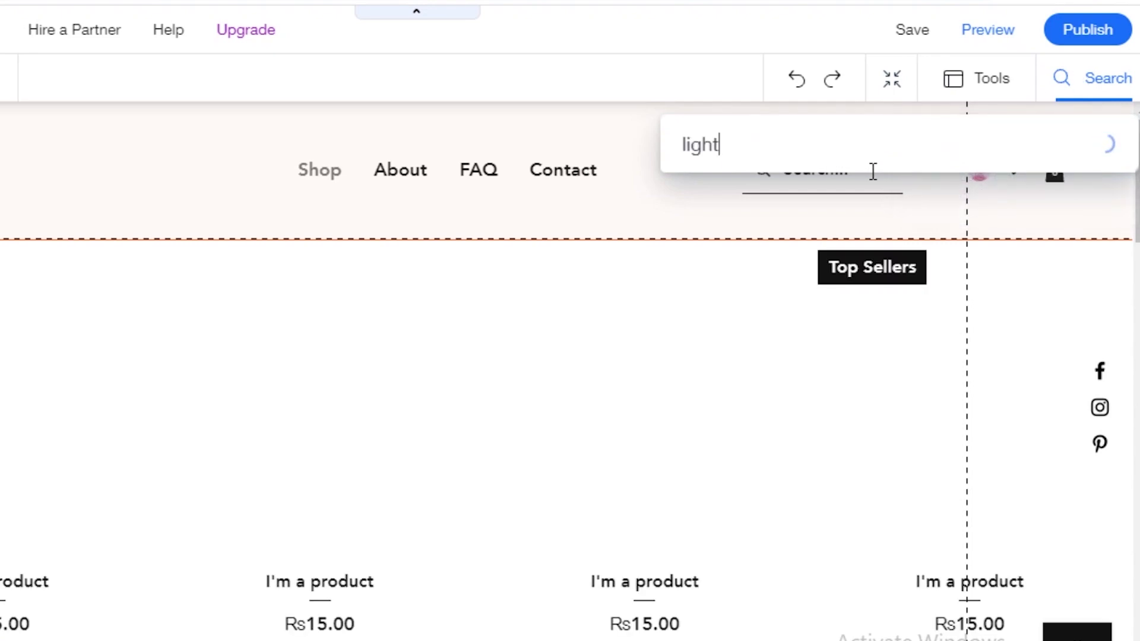
type("box")
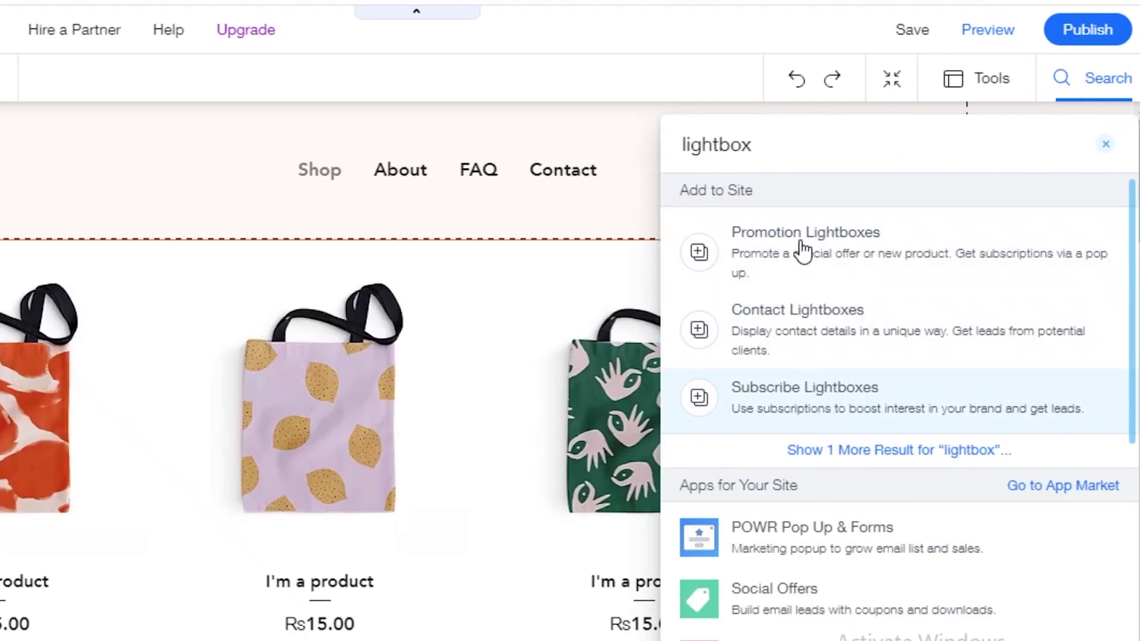
left_click(834, 452)
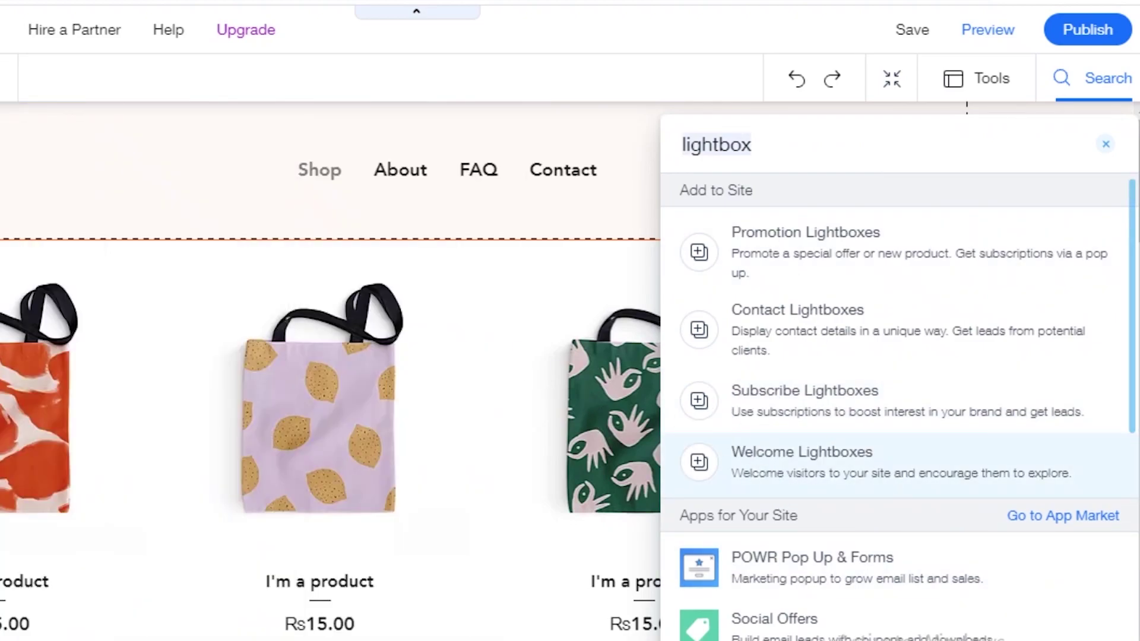
left_click(814, 368)
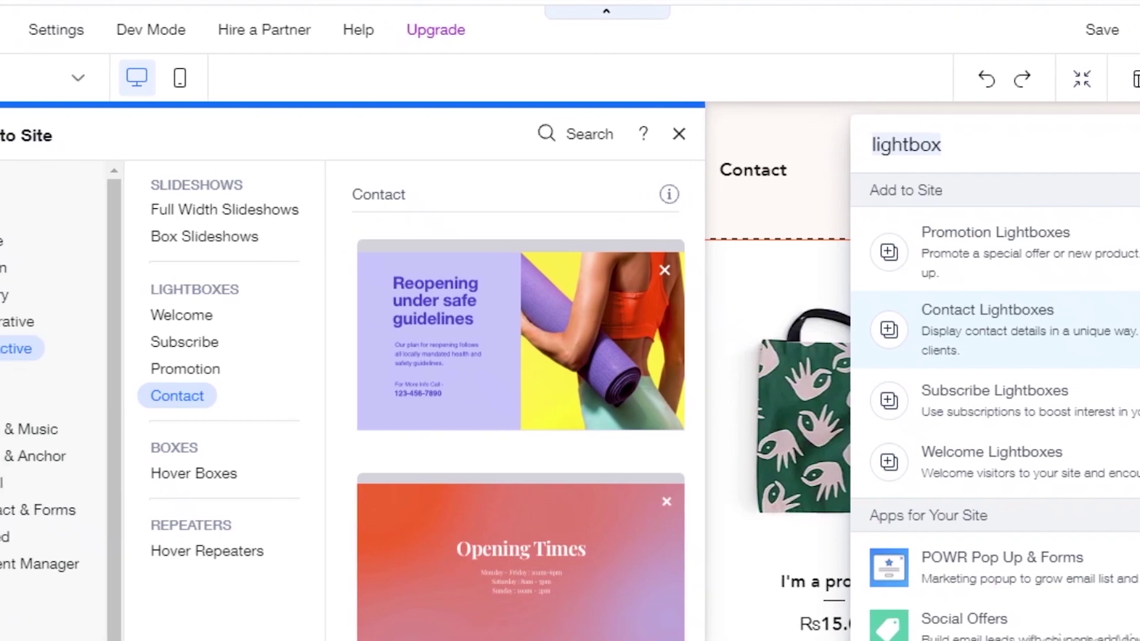
Step: Reopen the addable site elements and browse the Interactive designs, including the Welcome lightboxes
left_click(29, 151)
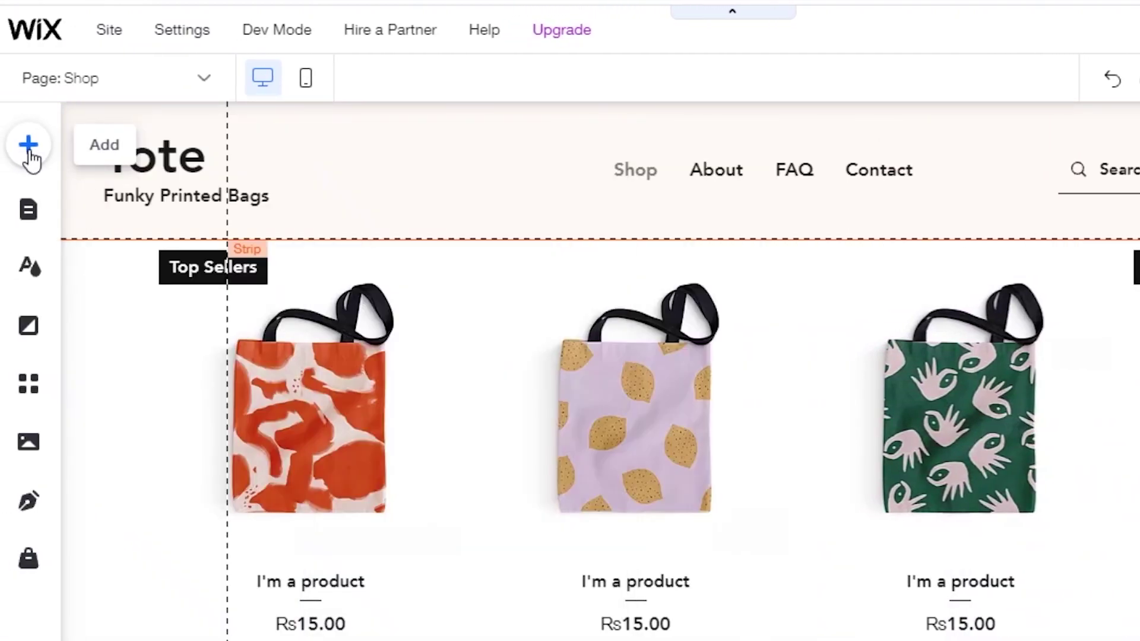
left_click(29, 151)
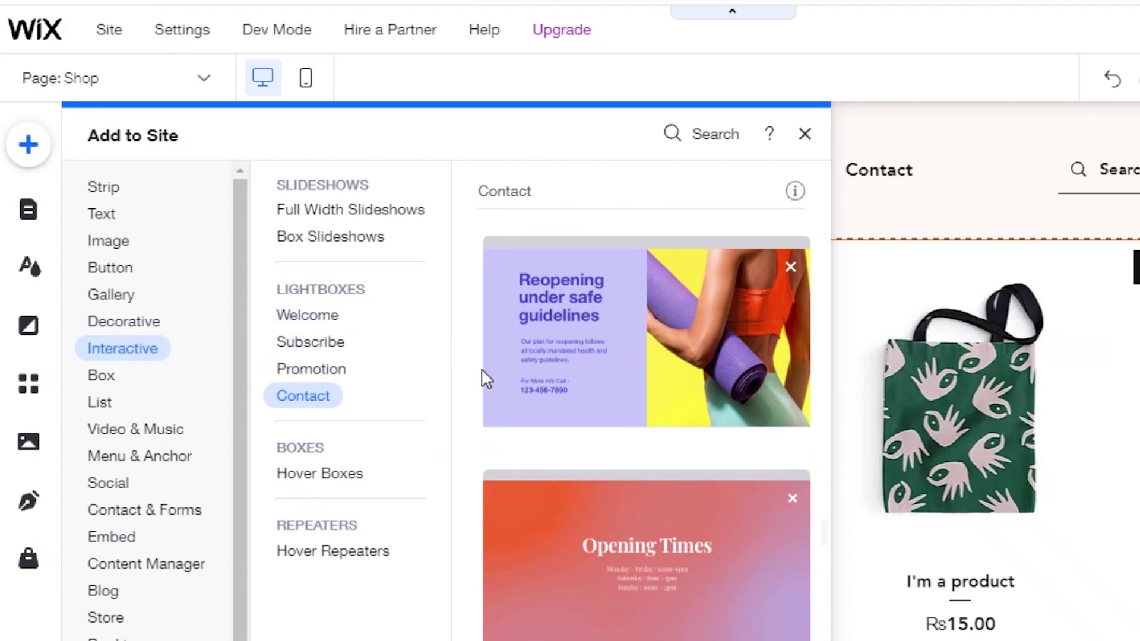
scroll(485, 378, "down", 20)
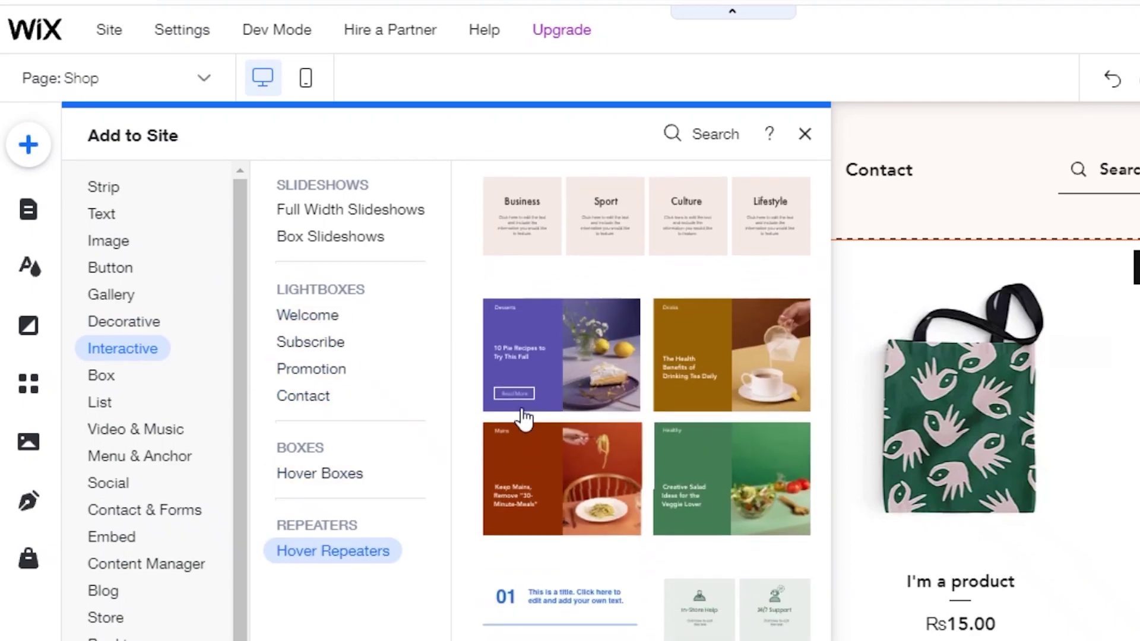
left_click(307, 315)
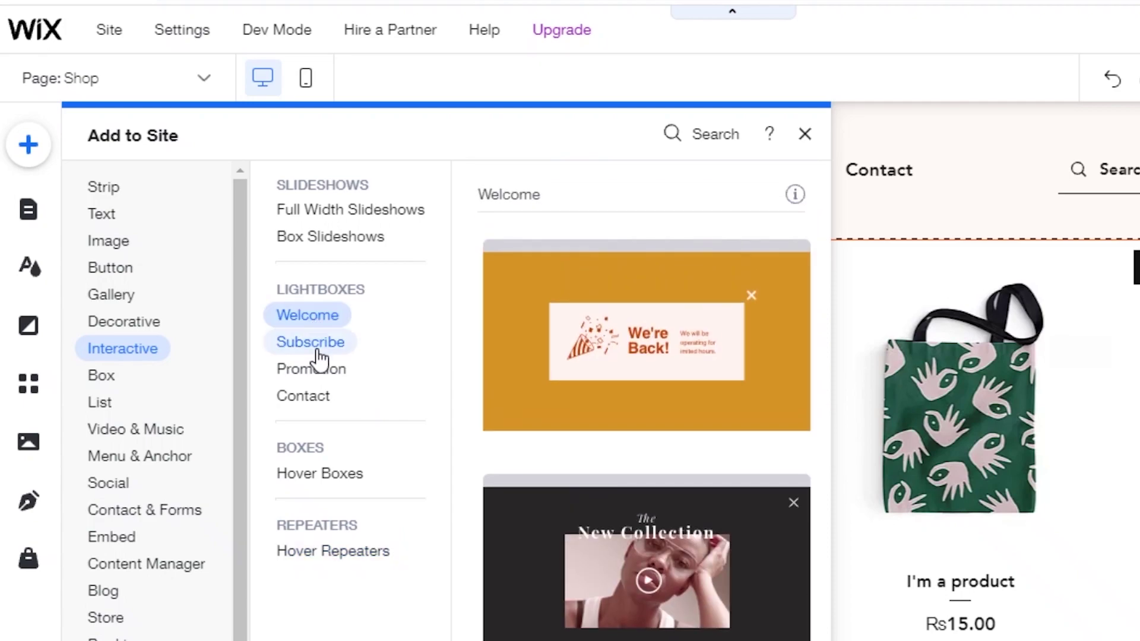
Step: Browse the Subscribe lightbox designs and add the SUBSCRIBE one with the sign-up text for news and updates
left_click(318, 351)
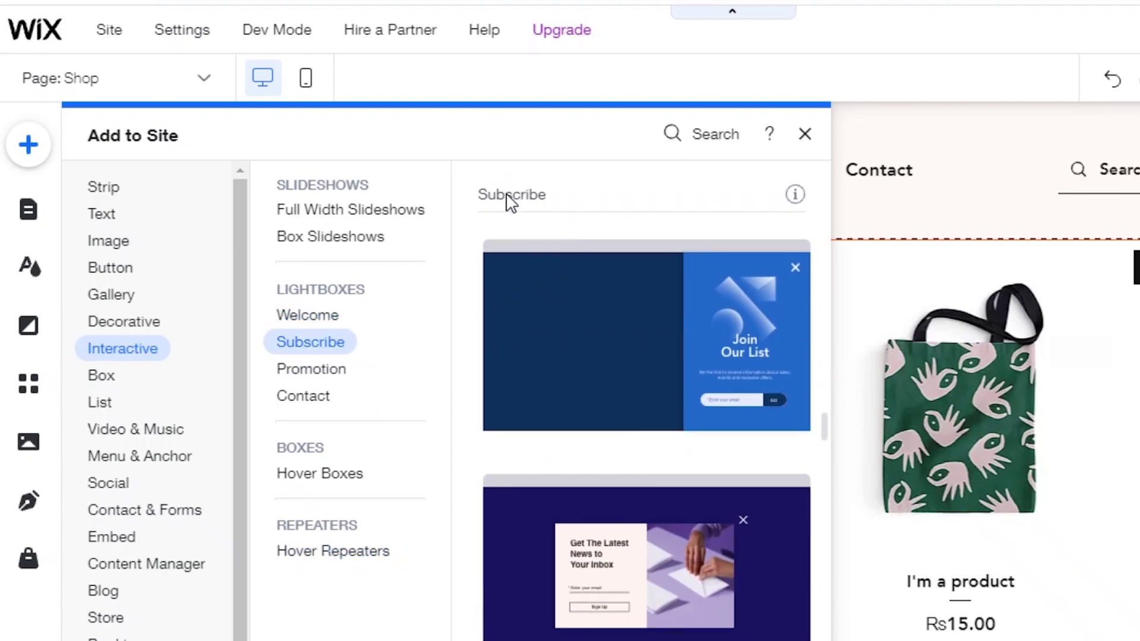
scroll(633, 350, "down", 5)
scroll(683, 564, "up", 2)
scroll(682, 344, "up", 4)
scroll(651, 333, "down", 4)
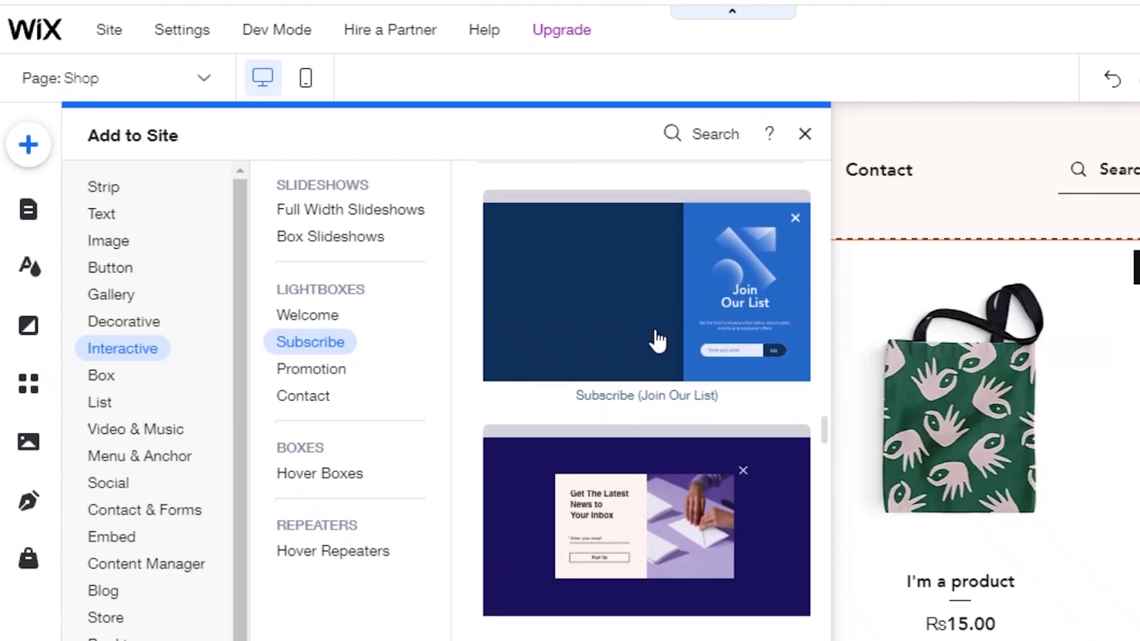
scroll(658, 343, "down", 4)
scroll(656, 350, "down", 4)
scroll(659, 353, "up", 4)
scroll(661, 358, "up", 2)
left_click(597, 472)
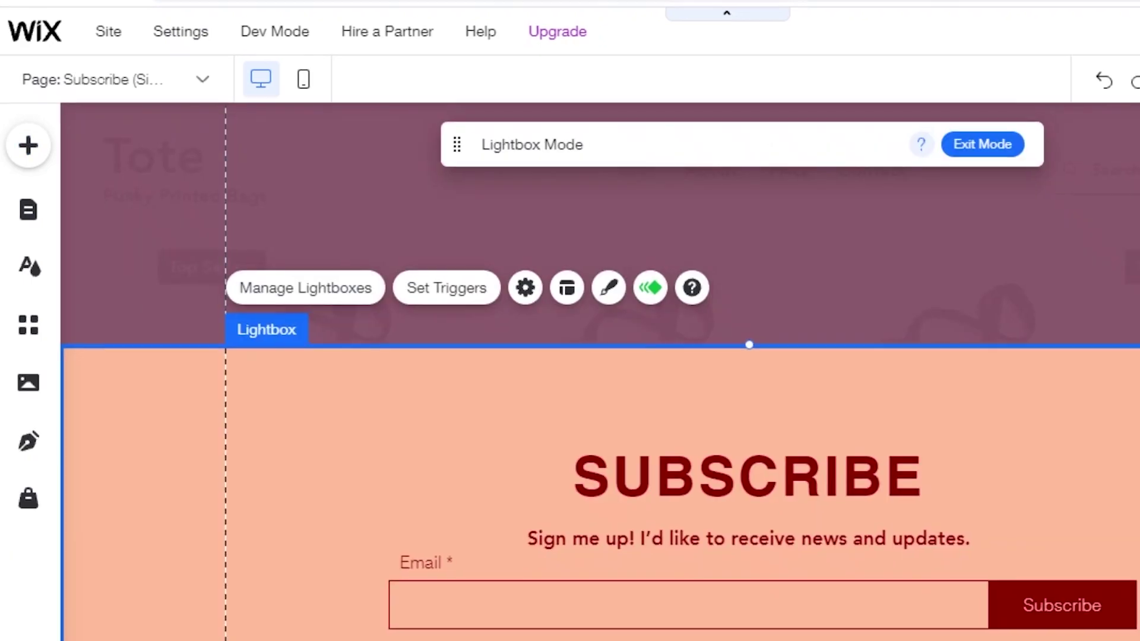